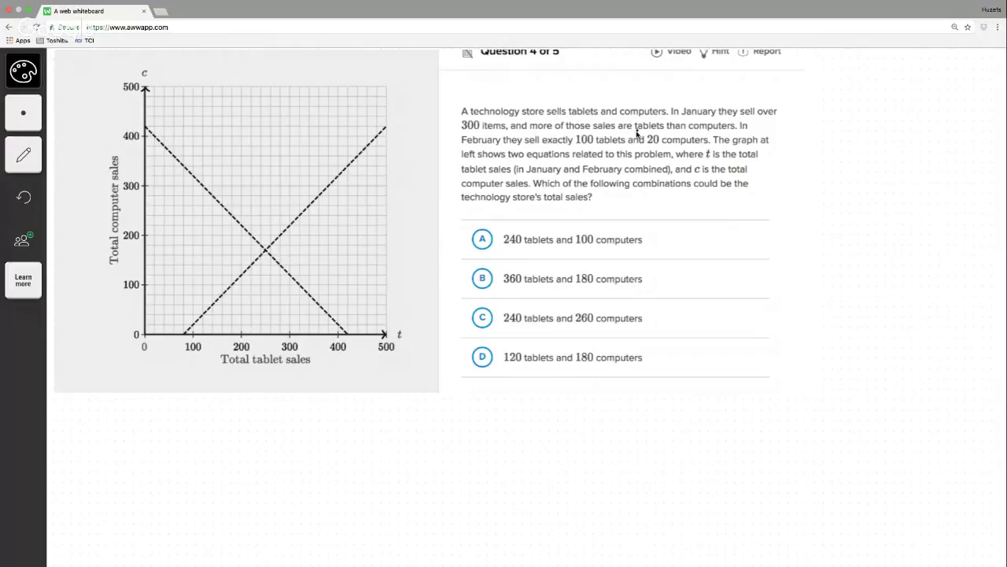
Step: Draw a pencil line under the word 'tablets' in the question text
{"action": "left_click_drag", "start_coordinate": [653, 134], "coordinate": [665, 129]}
Step: Draw a t | c table frame with column headings, a divider, and a J row label
{"action": "mouse_move", "coordinate": [780, 163]}
{"action": "left_mouse_down"}
{"action": "mouse_move", "coordinate": [801, 163]}
{"action": "mouse_move", "coordinate": [780, 186]}
{"action": "left_mouse_up"}
{"action": "mouse_move", "coordinate": [821, 128]}
{"action": "left_mouse_down"}
{"action": "mouse_move", "coordinate": [826, 155]}
{"action": "mouse_move", "coordinate": [833, 138]}
{"action": "mouse_move", "coordinate": [883, 153]}
{"action": "left_mouse_up"}
{"action": "left_click_drag", "start_coordinate": [855, 120], "coordinate": [858, 203]}
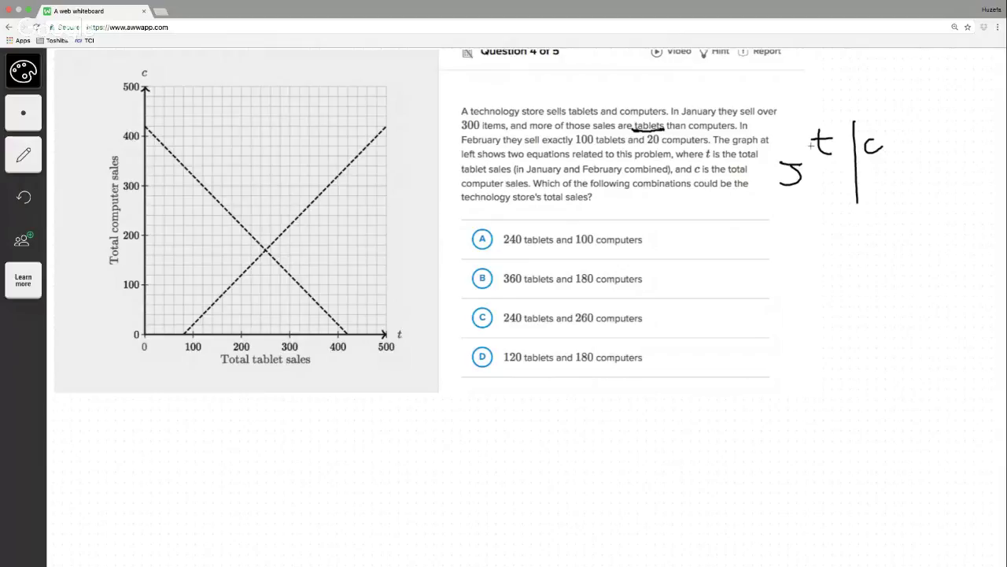
{"action": "left_click_drag", "start_coordinate": [807, 159], "coordinate": [909, 160]}
Step: Fill in January's 151 tablets, an F row with 20 computers, and January computers <149
{"action": "left_click_drag", "start_coordinate": [819, 165], "coordinate": [828, 186]}
{"action": "mouse_move", "coordinate": [831, 167]}
{"action": "left_mouse_down"}
{"action": "mouse_move", "coordinate": [843, 166]}
{"action": "mouse_move", "coordinate": [848, 188]}
{"action": "left_mouse_up"}
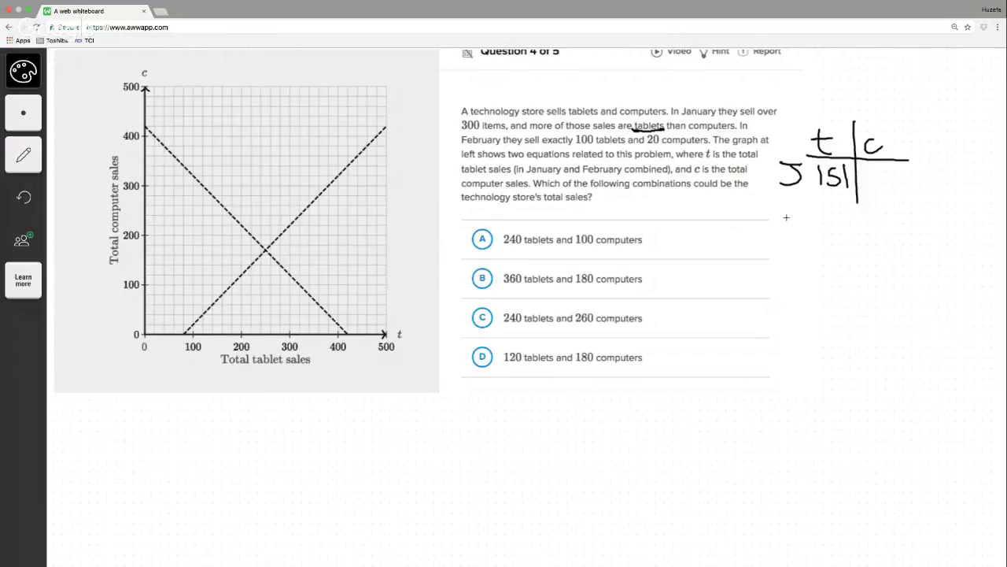
{"action": "mouse_move", "coordinate": [785, 221]}
{"action": "left_mouse_down"}
{"action": "mouse_move", "coordinate": [803, 193]}
{"action": "mouse_move", "coordinate": [802, 207]}
{"action": "left_mouse_up"}
{"action": "left_click_drag", "start_coordinate": [819, 200], "coordinate": [818, 219]}
{"action": "mouse_move", "coordinate": [835, 202]}
{"action": "left_mouse_down"}
{"action": "mouse_move", "coordinate": [827, 211]}
{"action": "mouse_move", "coordinate": [841, 203]}
{"action": "mouse_move", "coordinate": [833, 206]}
{"action": "mouse_move", "coordinate": [858, 227]}
{"action": "mouse_move", "coordinate": [898, 206]}
{"action": "left_mouse_up"}
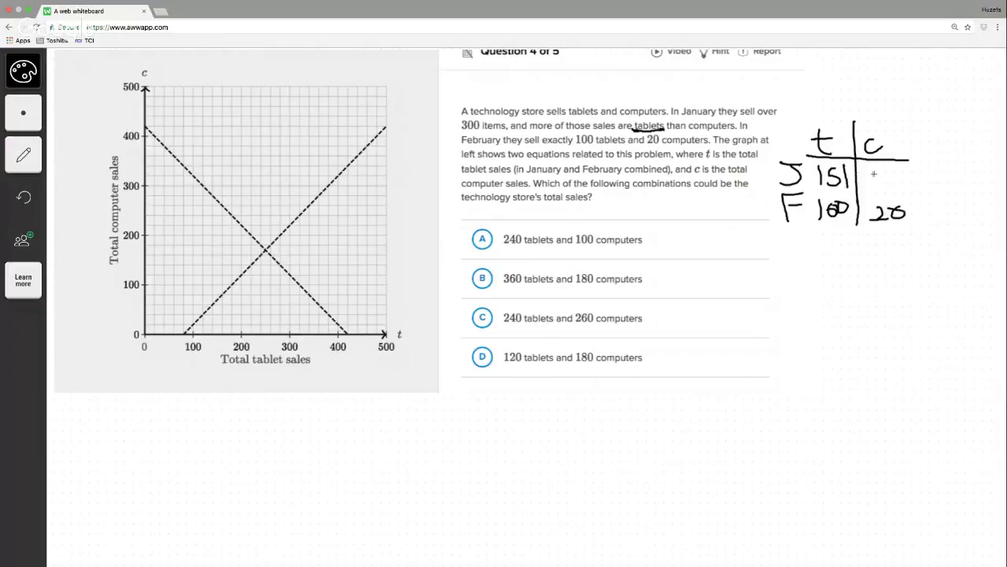
{"action": "mouse_move", "coordinate": [874, 174]}
{"action": "left_mouse_down"}
{"action": "mouse_move", "coordinate": [897, 178]}
{"action": "mouse_move", "coordinate": [894, 192]}
{"action": "mouse_move", "coordinate": [904, 188]}
{"action": "left_mouse_up"}
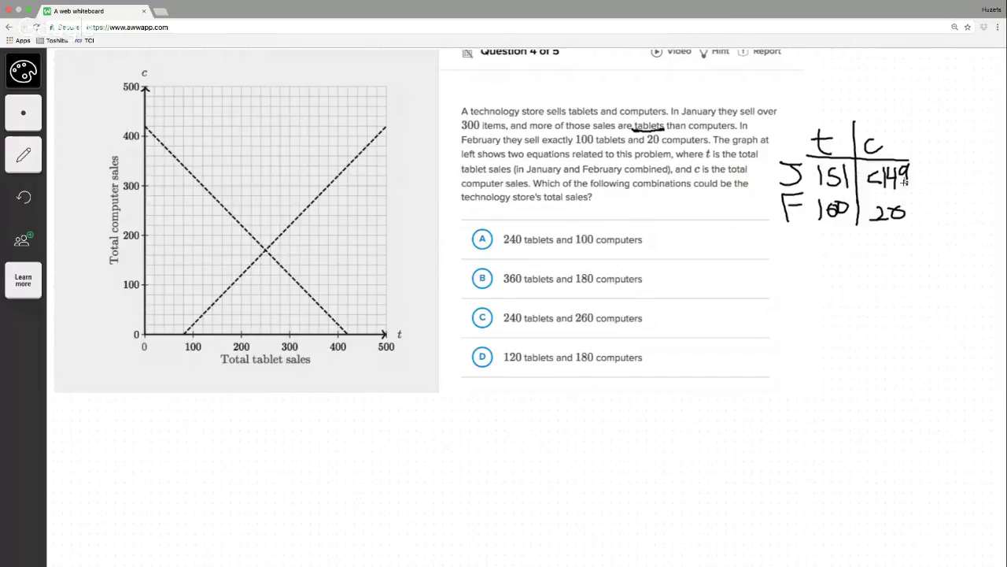
Step: Cut the <149 entry out of the table with the scissors tool
{"action": "left_click", "coordinate": [23, 154]}
{"action": "left_click", "coordinate": [141, 153]}
{"action": "mouse_move", "coordinate": [919, 167]}
{"action": "left_mouse_down"}
{"action": "mouse_move", "coordinate": [888, 162]}
{"action": "mouse_move", "coordinate": [863, 178]}
{"action": "mouse_move", "coordinate": [927, 190]}
{"action": "mouse_move", "coordinate": [921, 197]}
{"action": "left_mouse_up"}
{"action": "left_click", "coordinate": [24, 155]}
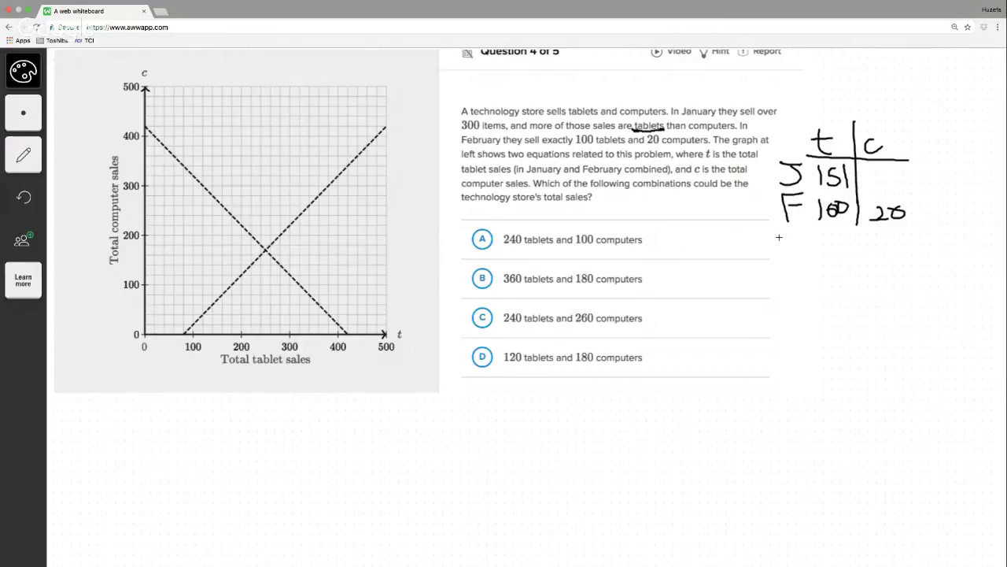
Step: Add a total line reading >251 tablets and cross out choices A, C and D
{"action": "left_click_drag", "start_coordinate": [908, 233], "coordinate": [780, 237]}
{"action": "mouse_move", "coordinate": [797, 247]}
{"action": "left_mouse_down"}
{"action": "mouse_move", "coordinate": [800, 269]}
{"action": "mouse_move", "coordinate": [855, 272]}
{"action": "left_mouse_up"}
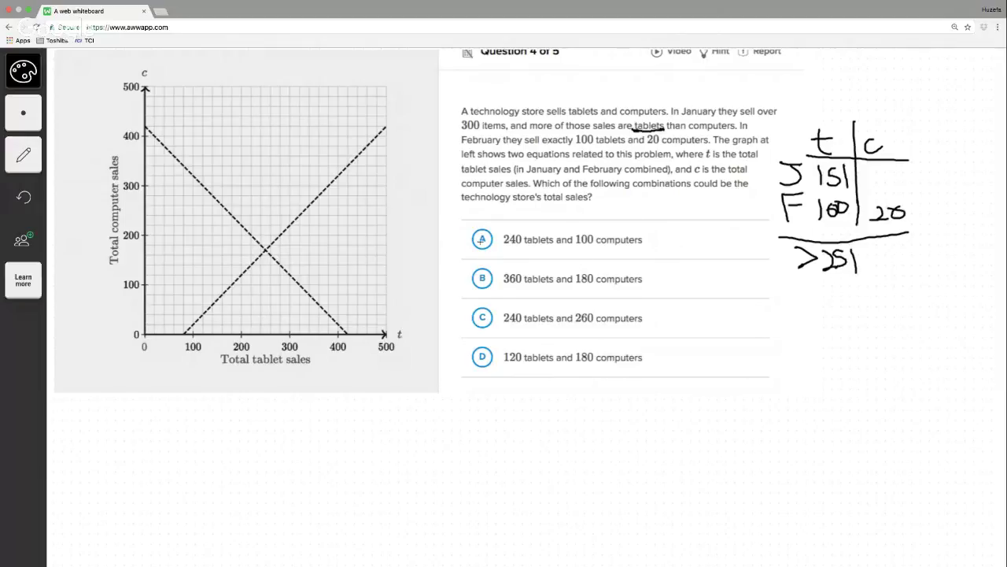
{"action": "left_click_drag", "start_coordinate": [465, 246], "coordinate": [525, 208]}
{"action": "left_click_drag", "start_coordinate": [470, 325], "coordinate": [510, 300]}
{"action": "left_click_drag", "start_coordinate": [456, 368], "coordinate": [524, 334]}
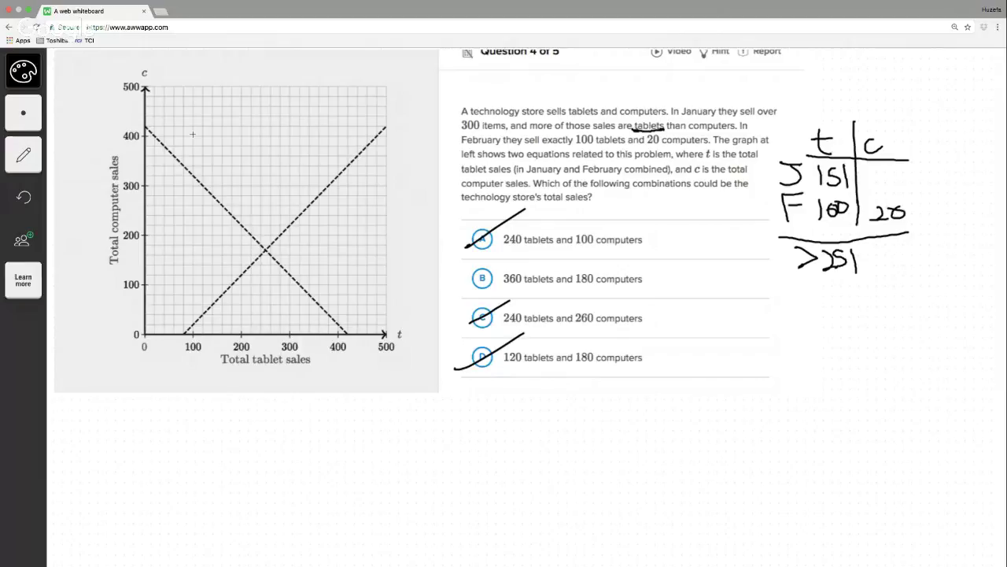
Step: Switch to the Khan Academy practice question and make it full screen
{"action": "key", "text": "ctrl+Left"}
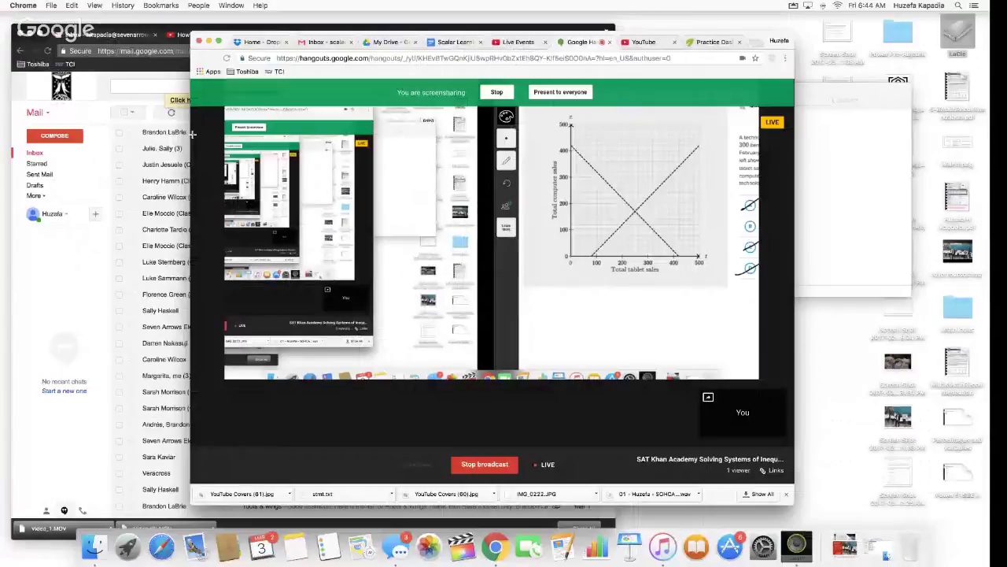
{"action": "key", "text": "ctrl+Right"}
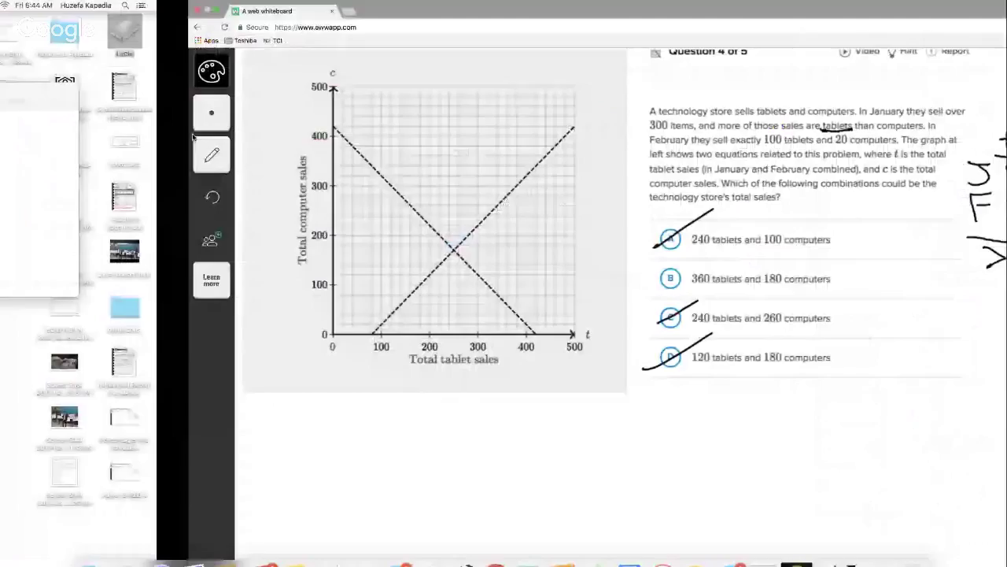
{"action": "key", "text": "ctrl+Left"}
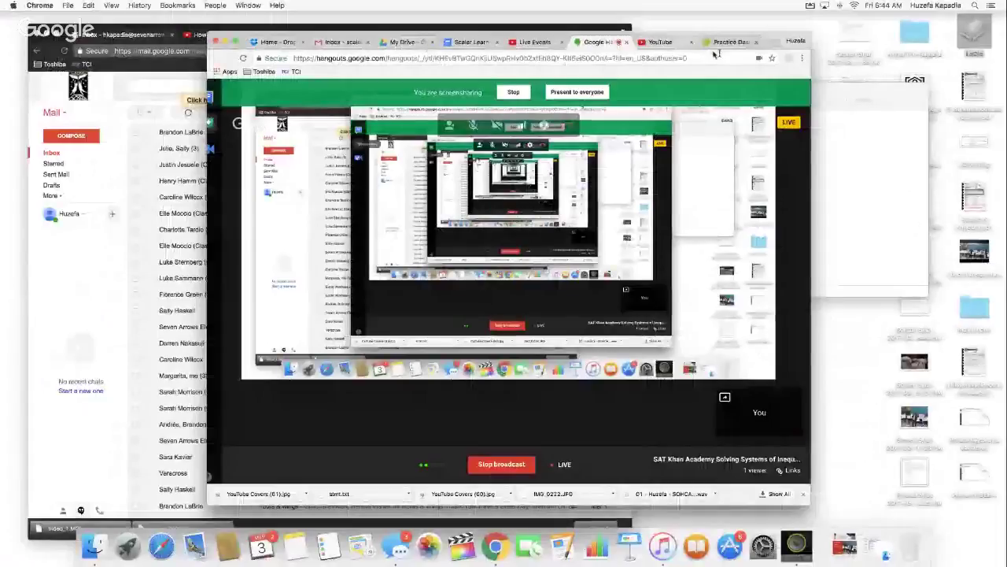
{"action": "key", "text": "super+9"}
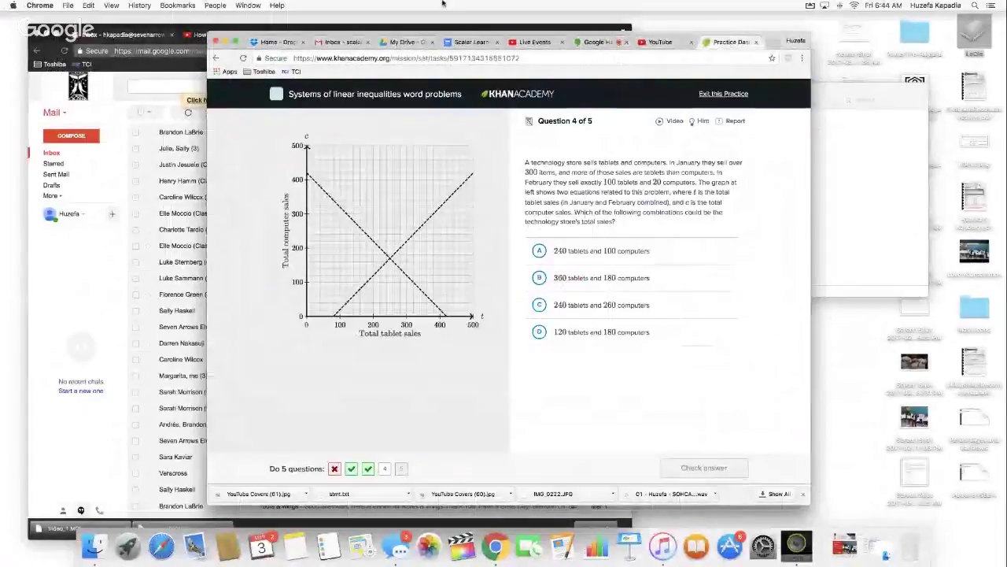
{"action": "left_click", "coordinate": [236, 42]}
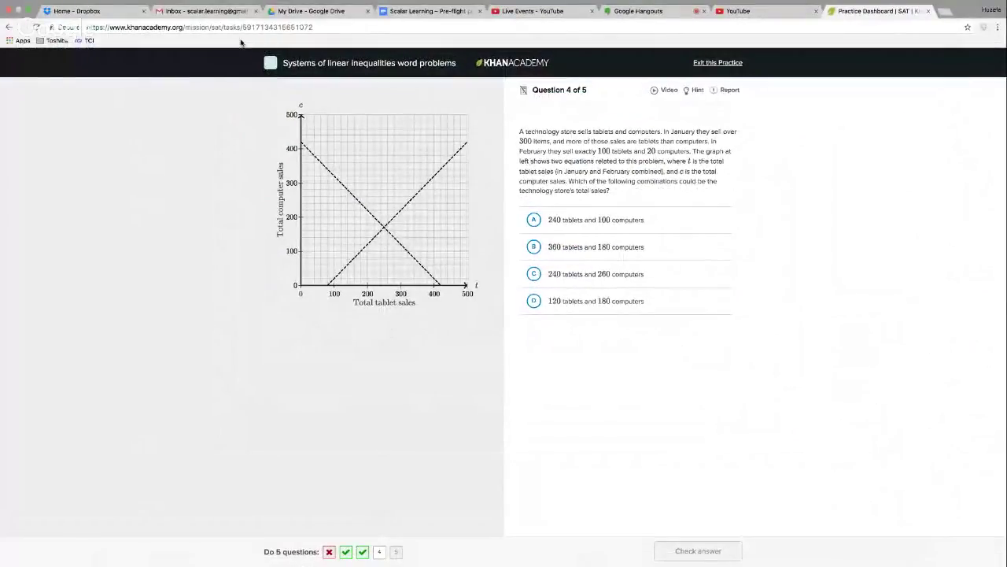
Step: Select choice B, 360 tablets and 180 computers, and check the answer
{"action": "key", "text": "ctrl+Right"}
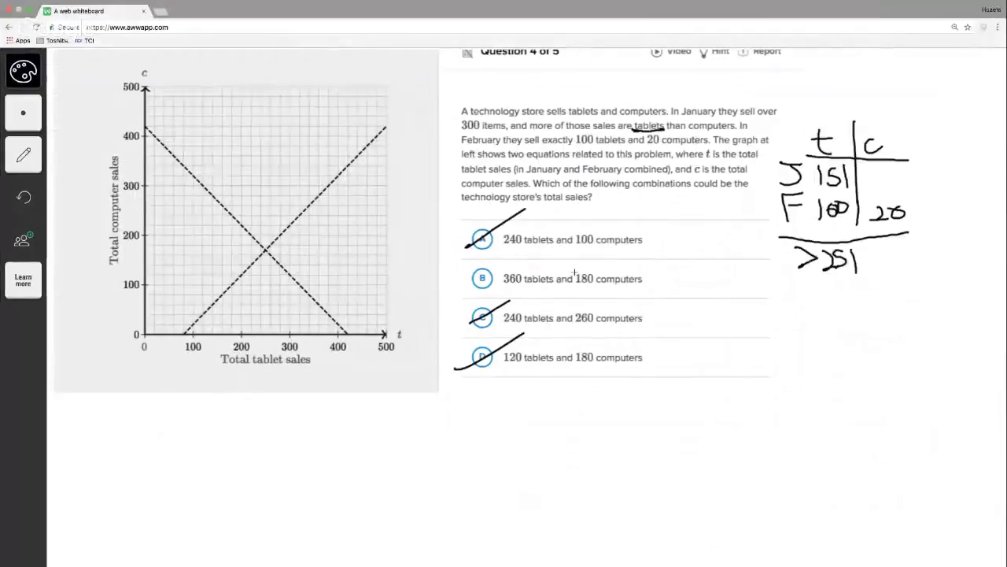
{"action": "key", "text": "ctrl+Left"}
{"action": "left_click", "coordinate": [551, 246]}
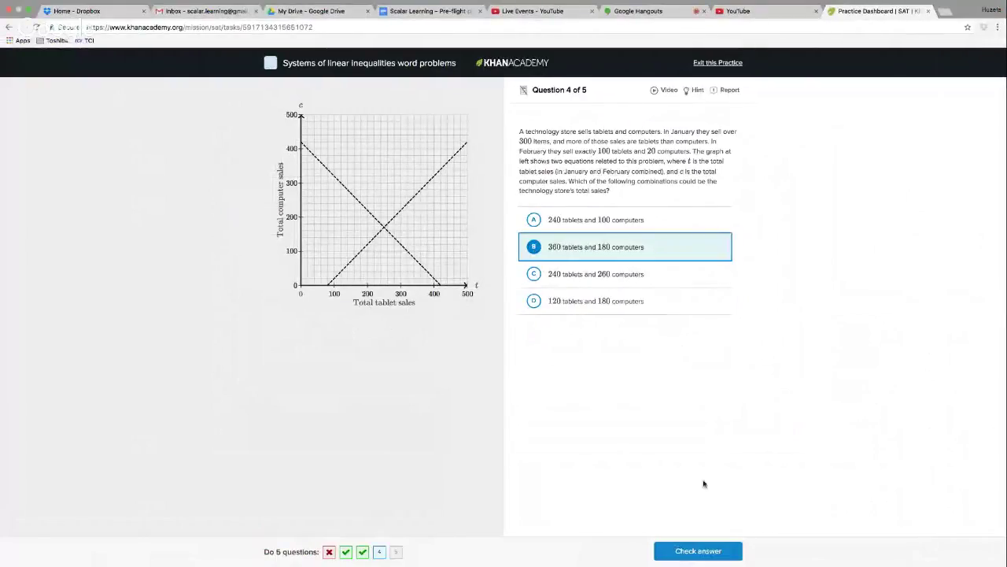
{"action": "left_click", "coordinate": [692, 551]}
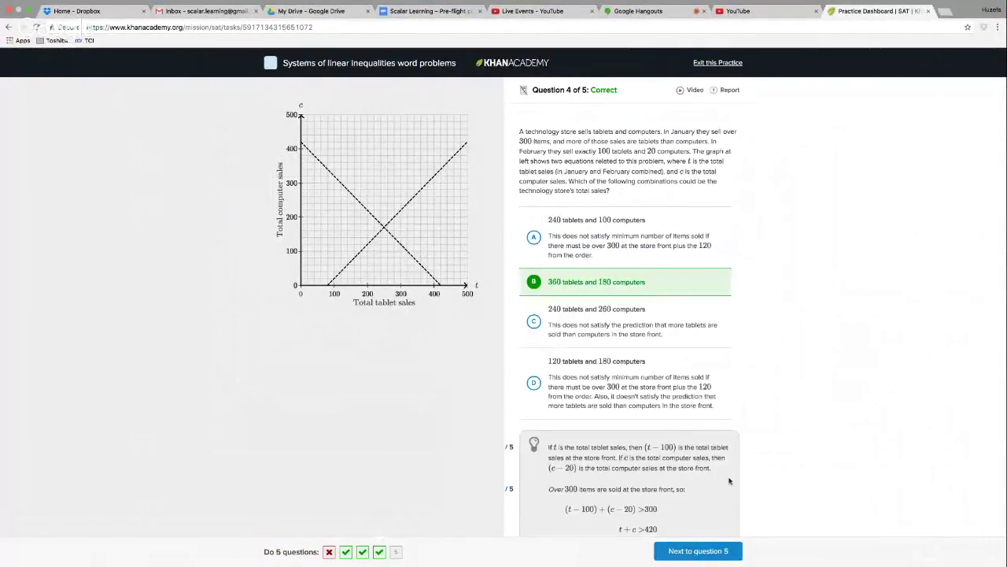
{"action": "scroll", "coordinate": [729, 481], "scroll_direction": "down", "scroll_amount": 3}
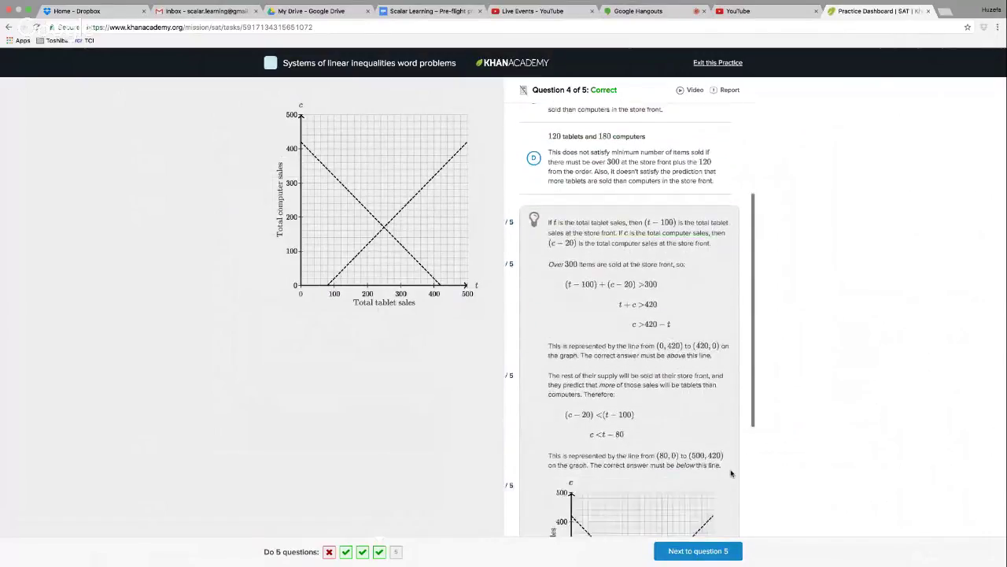
{"action": "scroll", "coordinate": [732, 473], "scroll_direction": "down", "scroll_amount": 3}
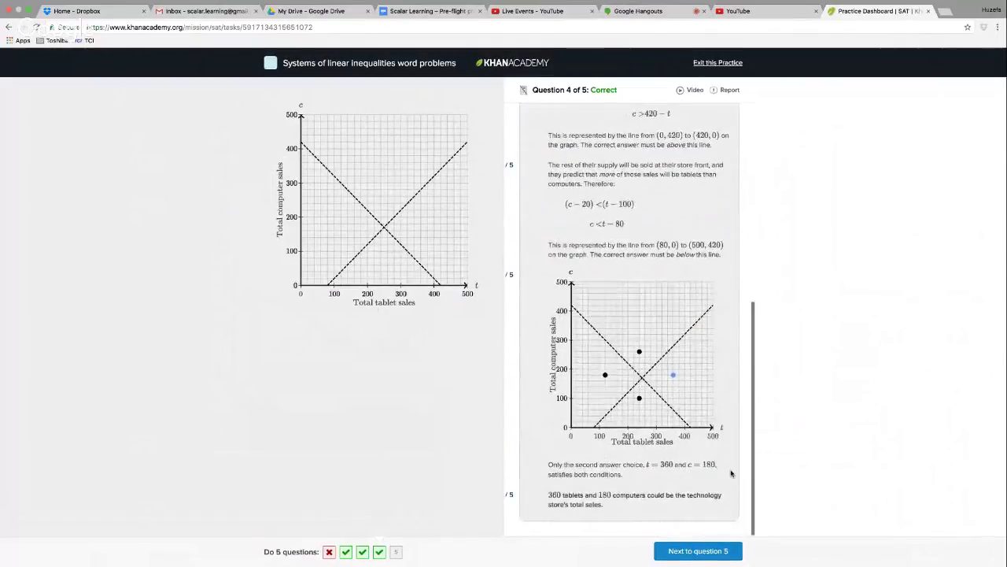
{"action": "scroll", "coordinate": [731, 473], "scroll_direction": "up", "scroll_amount": 2}
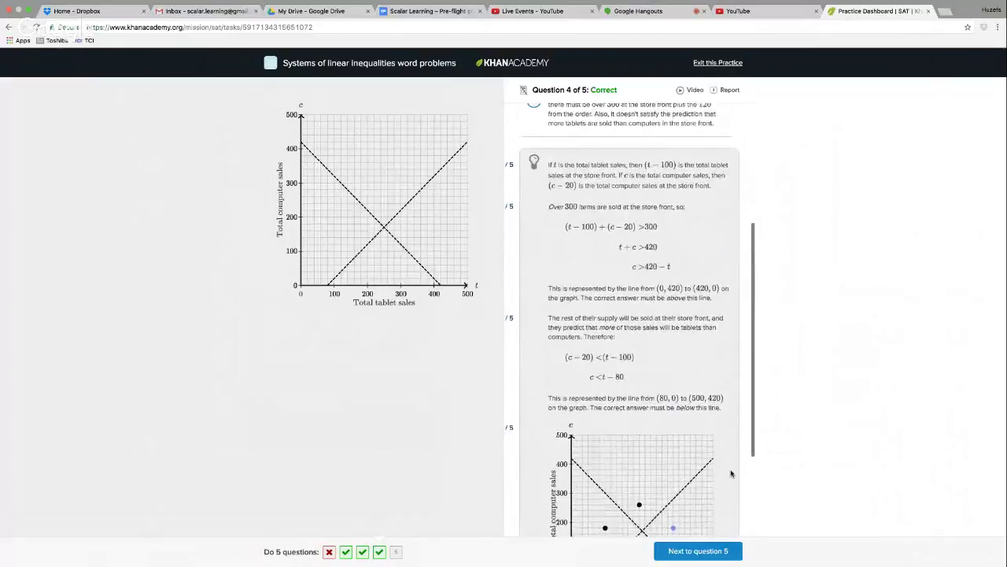
{"action": "scroll", "coordinate": [731, 473], "scroll_direction": "down", "scroll_amount": 2}
{"action": "scroll", "coordinate": [731, 473], "scroll_direction": "up", "scroll_amount": 1}
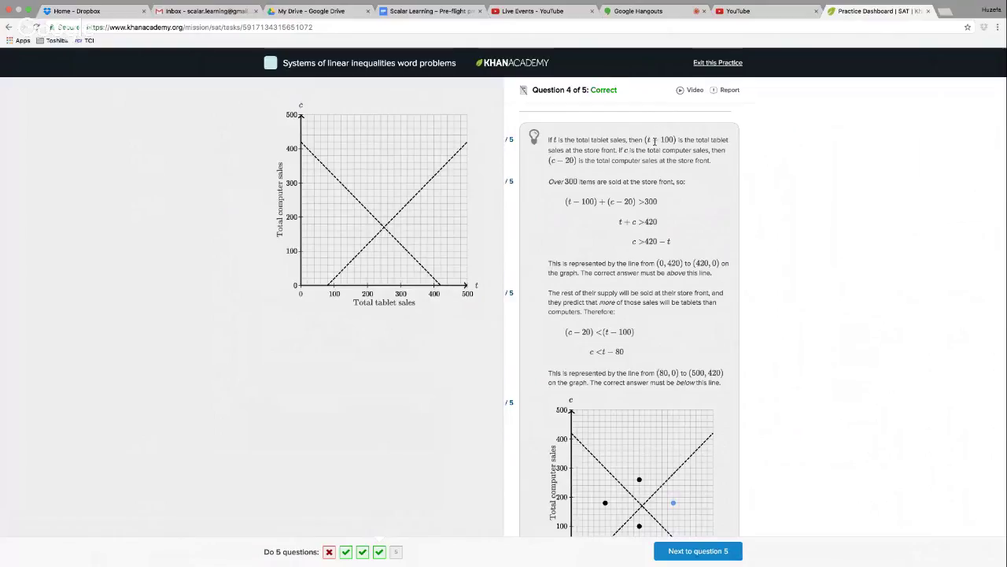
{"action": "scroll", "coordinate": [654, 142], "scroll_direction": "down", "scroll_amount": 1}
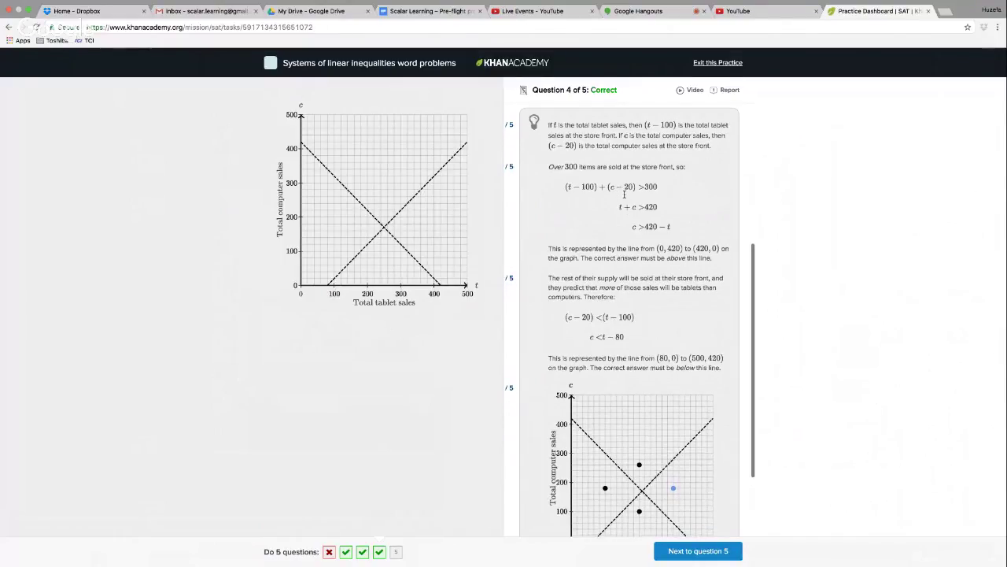
{"action": "scroll", "coordinate": [628, 197], "scroll_direction": "down", "scroll_amount": 1}
{"action": "scroll", "coordinate": [622, 198], "scroll_direction": "down", "scroll_amount": 1}
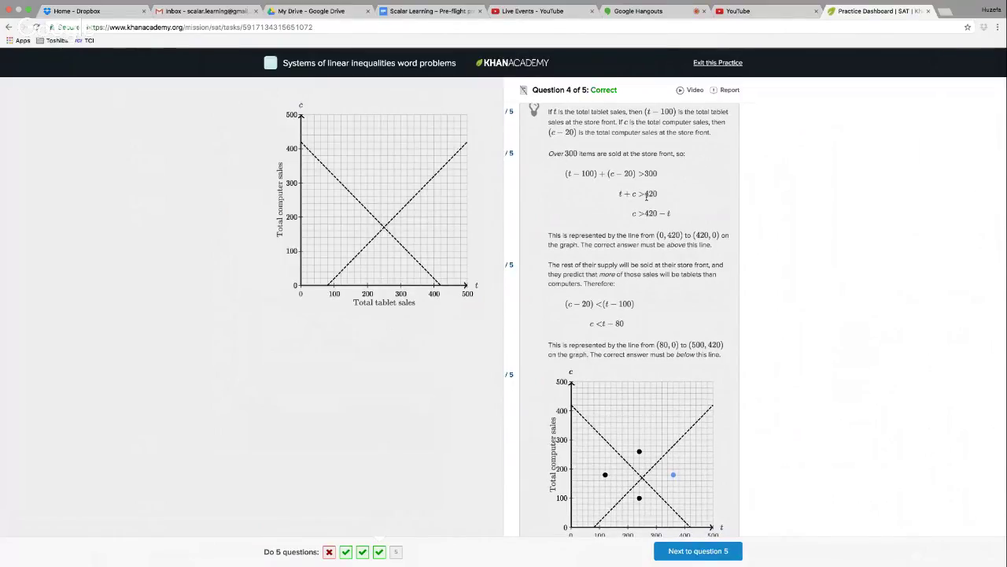
{"action": "scroll", "coordinate": [645, 235], "scroll_direction": "down", "scroll_amount": 2}
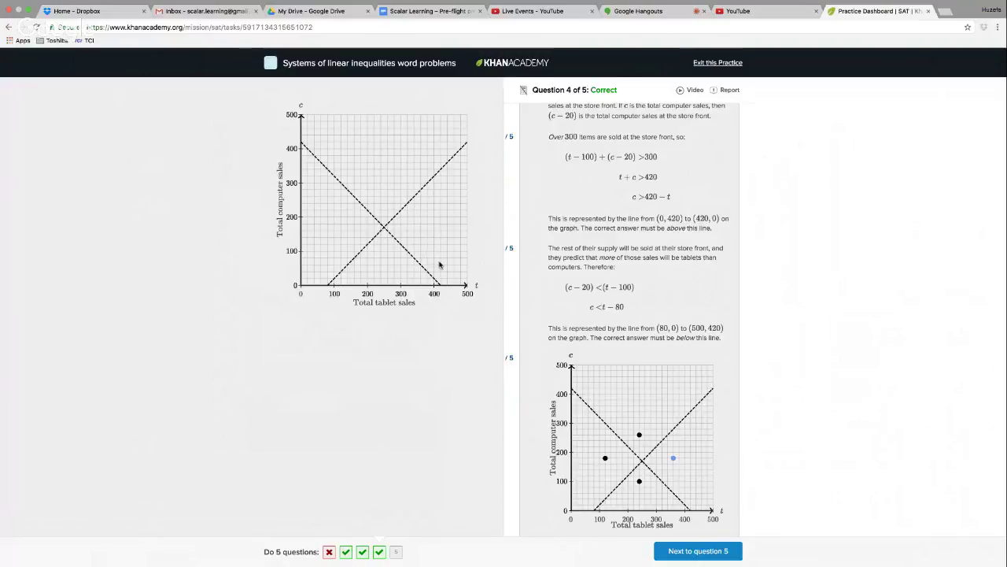
Step: Review question 4's explanation, advance to question 5, and screenshot the paint-can question
{"action": "scroll", "coordinate": [753, 349], "scroll_direction": "down", "scroll_amount": 1}
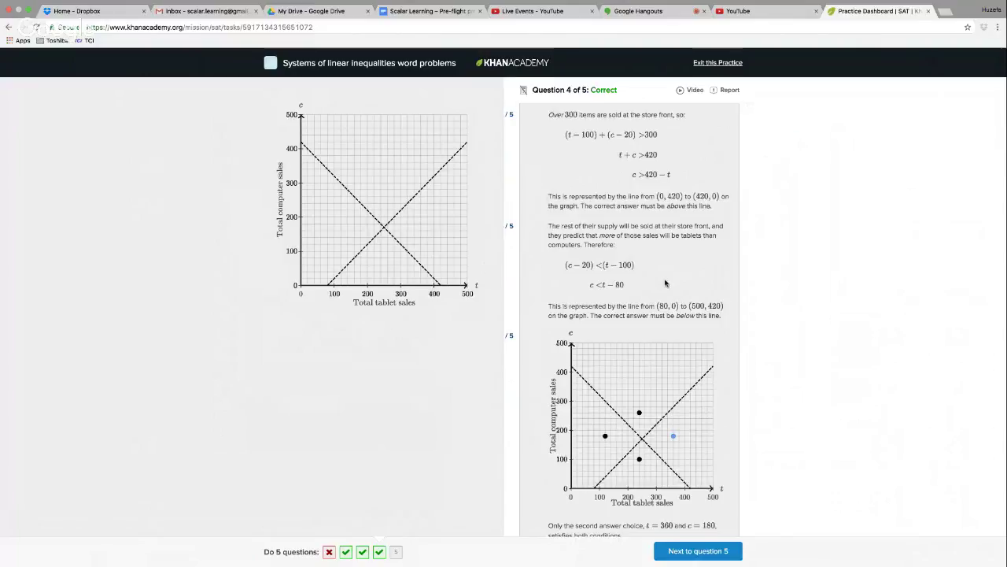
{"action": "scroll", "coordinate": [678, 285], "scroll_direction": "down", "scroll_amount": 1}
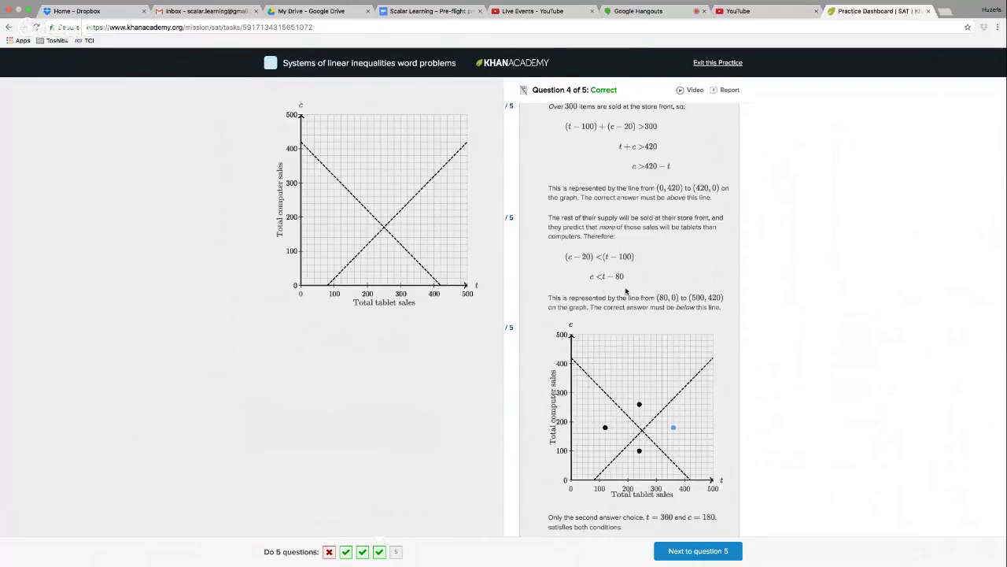
{"action": "scroll", "coordinate": [665, 262], "scroll_direction": "up", "scroll_amount": 2}
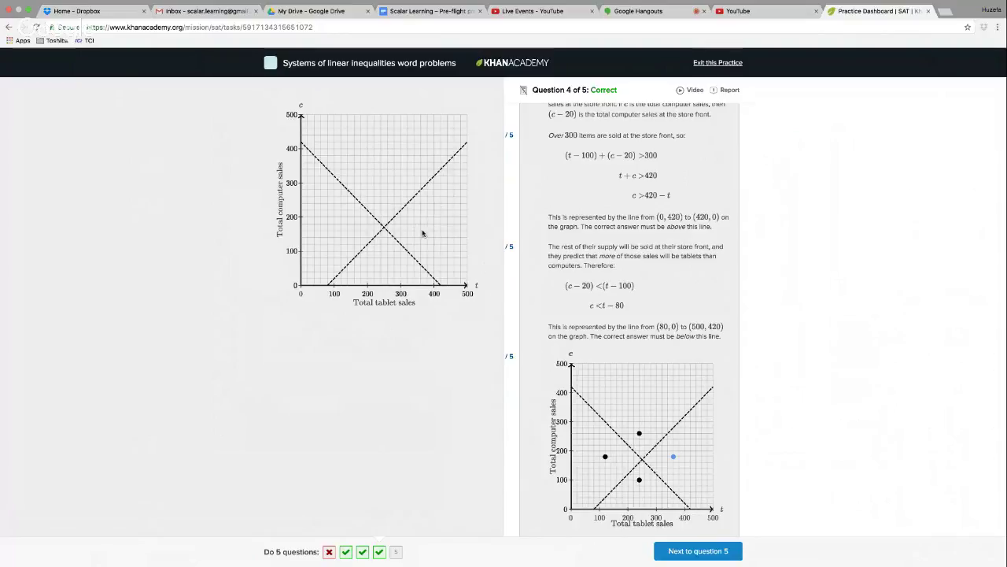
{"action": "scroll", "coordinate": [643, 356], "scroll_direction": "down", "scroll_amount": 2}
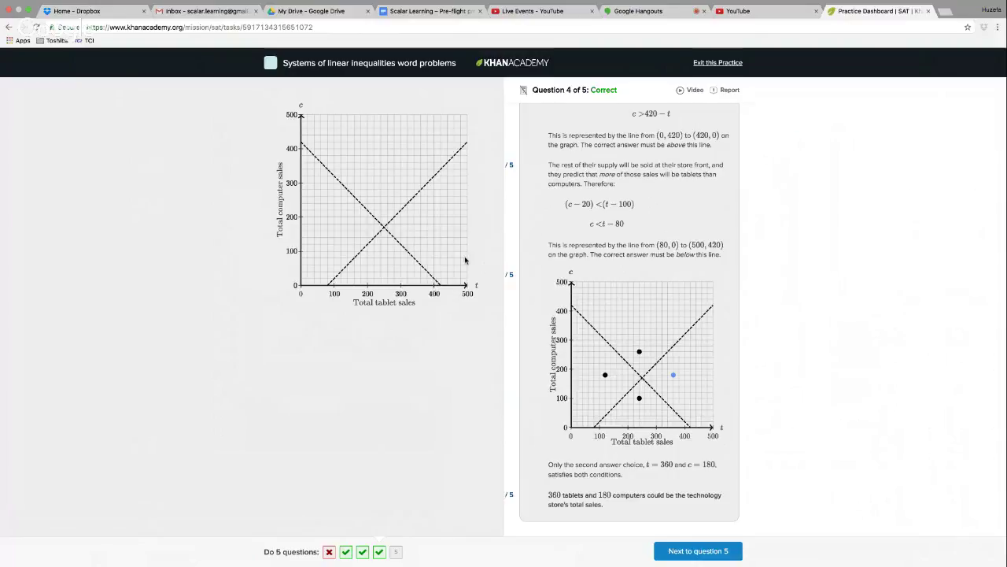
{"action": "scroll", "coordinate": [897, 348], "scroll_direction": "down", "scroll_amount": 1}
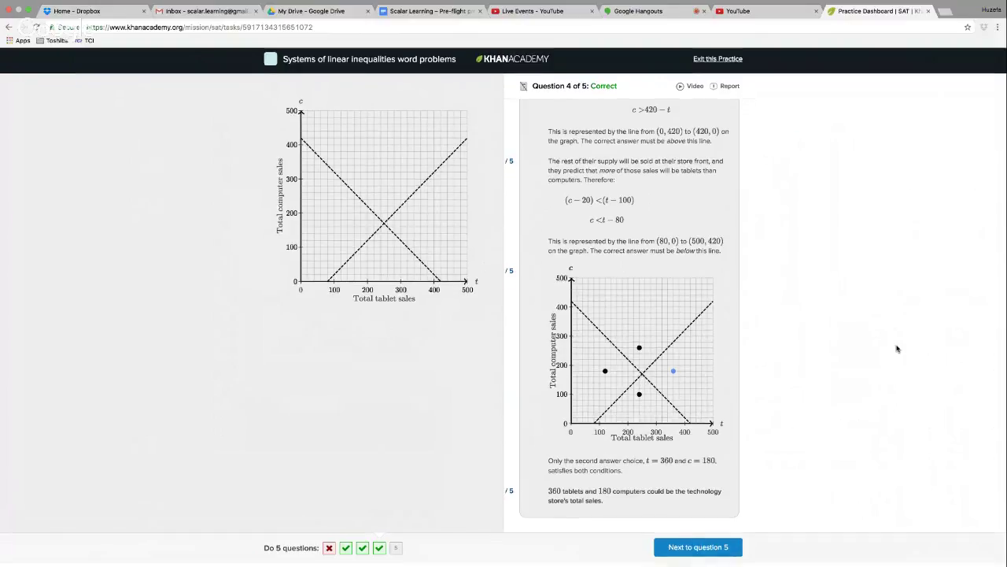
{"action": "scroll", "coordinate": [897, 349], "scroll_direction": "up", "scroll_amount": 1}
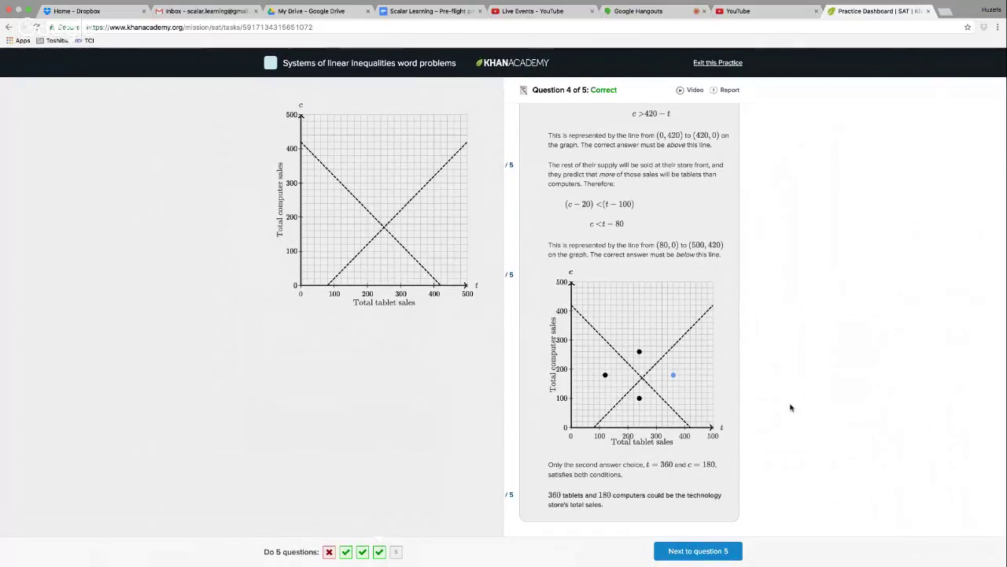
{"action": "left_click", "coordinate": [707, 552]}
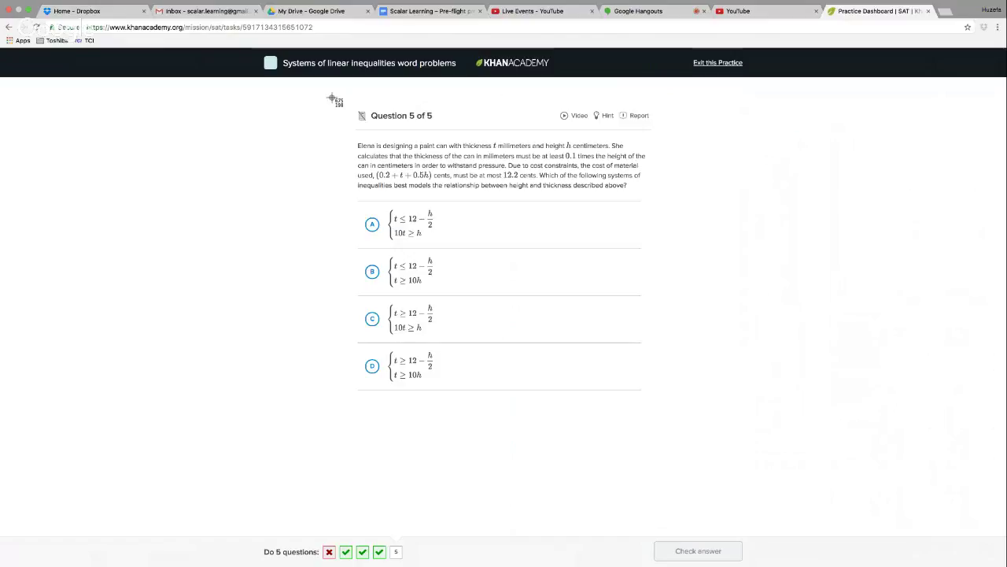
{"action": "left_click_drag", "start_coordinate": [332, 97], "coordinate": [685, 409]}
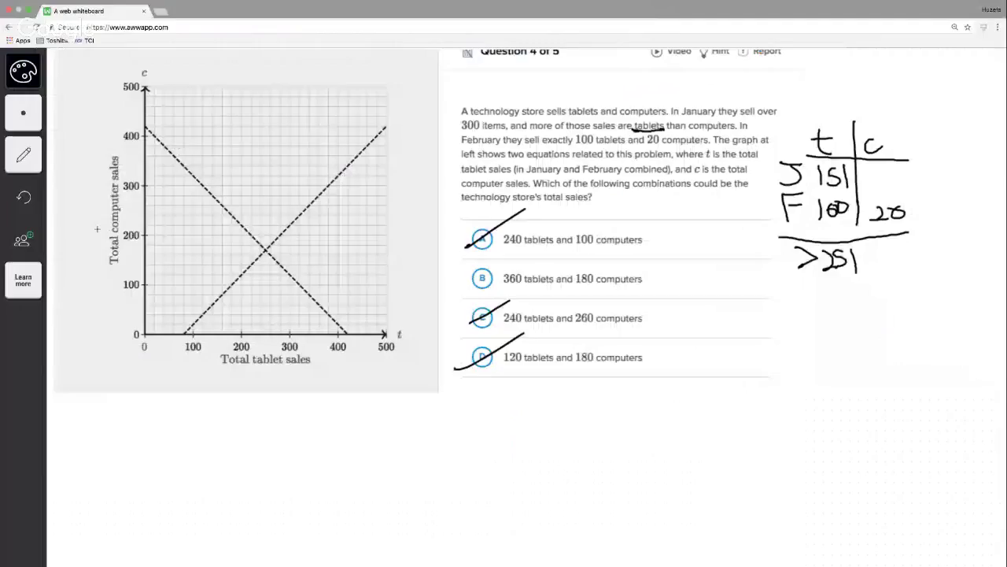
Step: Clear question 4 from the board and place the question 5 screenshot near the top left
{"action": "left_click", "coordinate": [22, 154]}
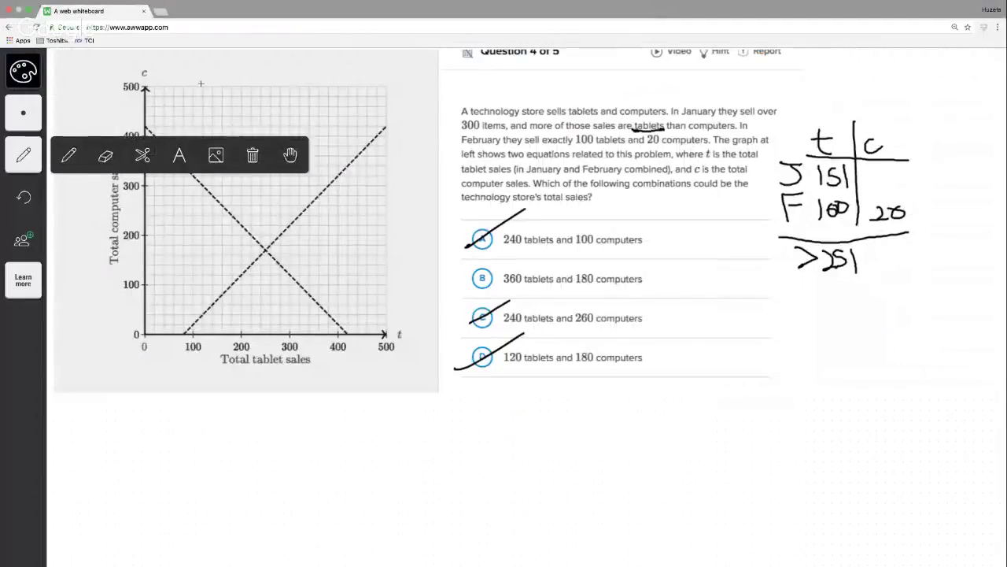
{"action": "left_click", "coordinate": [251, 156]}
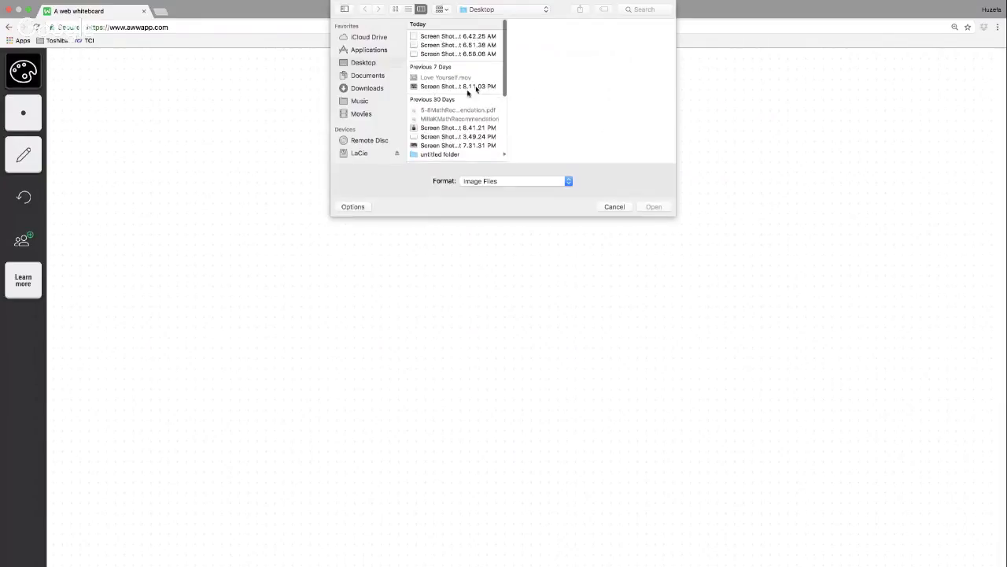
{"action": "scroll", "coordinate": [488, 108], "scroll_direction": "down", "scroll_amount": 5}
{"action": "scroll", "coordinate": [488, 108], "scroll_direction": "down", "scroll_amount": 2}
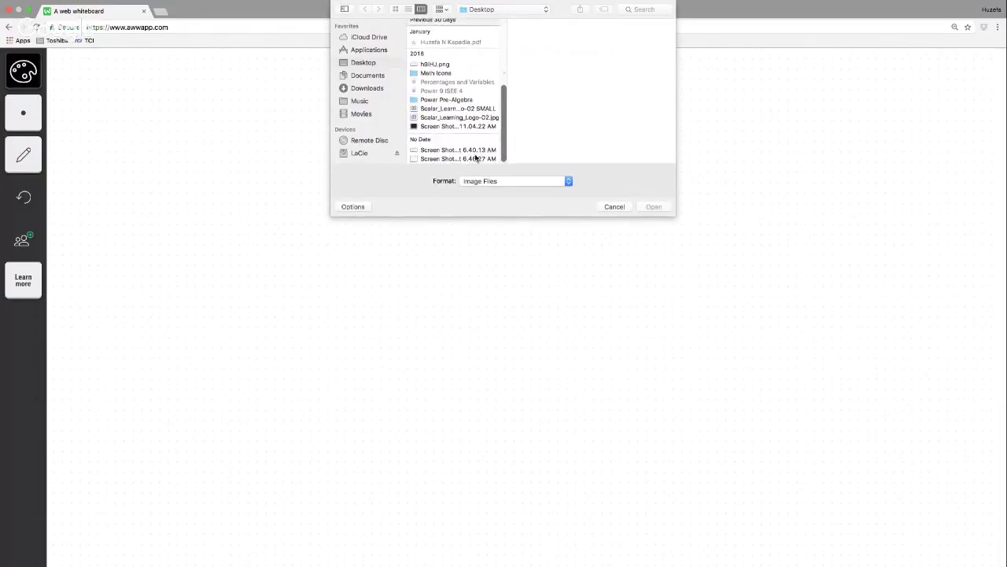
{"action": "double_click", "coordinate": [441, 157]}
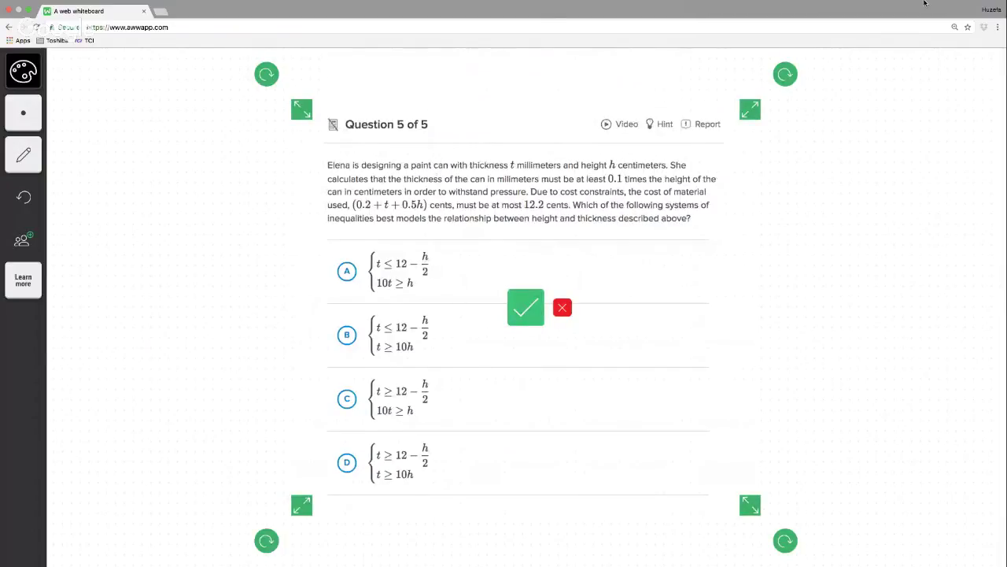
{"action": "left_click_drag", "start_coordinate": [551, 241], "coordinate": [314, 191]}
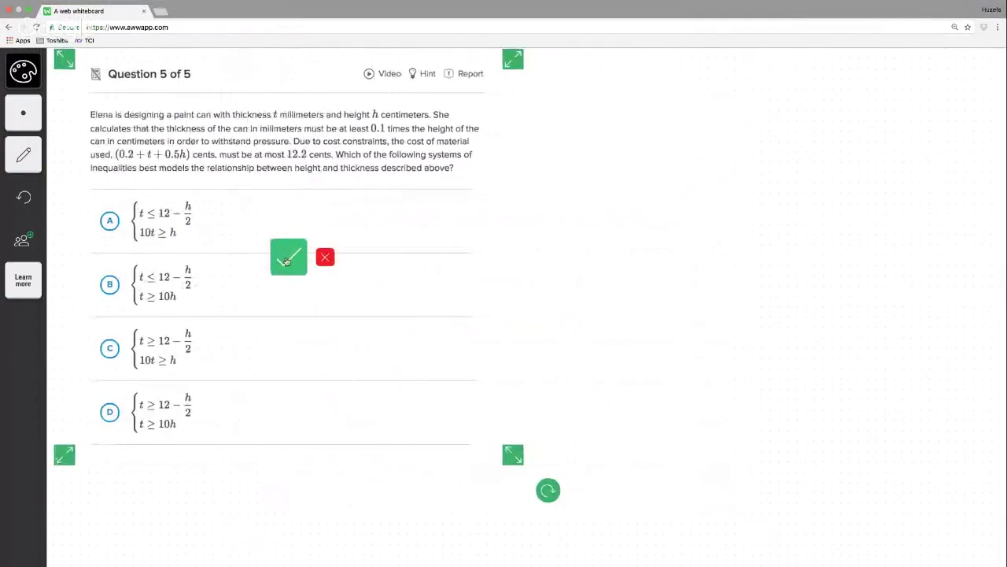
Step: Sketch the paint can with a wall-thickness pointer and a height brace labelled h
{"action": "left_click", "coordinate": [289, 257]}
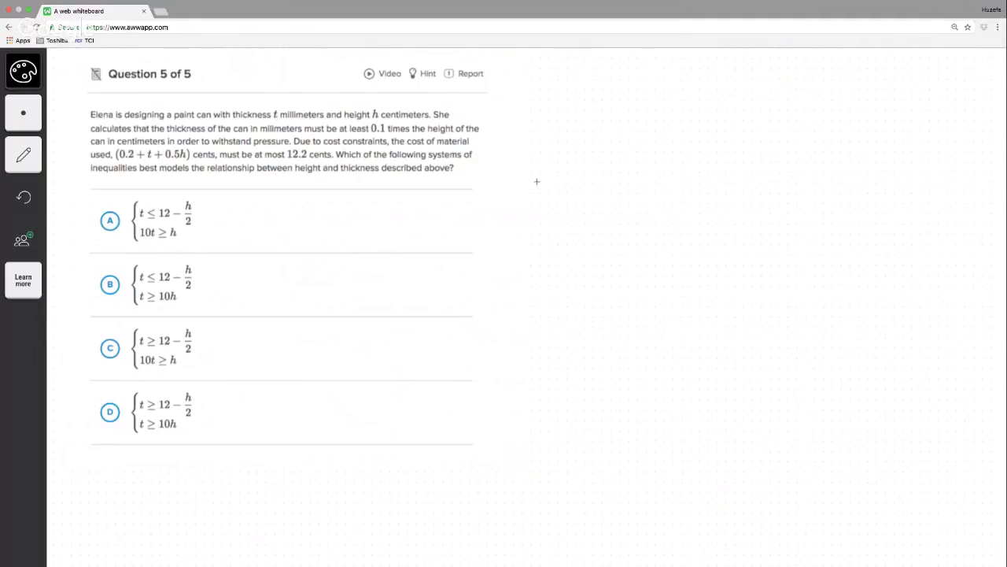
{"action": "mouse_move", "coordinate": [549, 103]}
{"action": "left_mouse_down"}
{"action": "mouse_move", "coordinate": [541, 200]}
{"action": "mouse_move", "coordinate": [615, 202]}
{"action": "mouse_move", "coordinate": [634, 82]}
{"action": "left_mouse_up"}
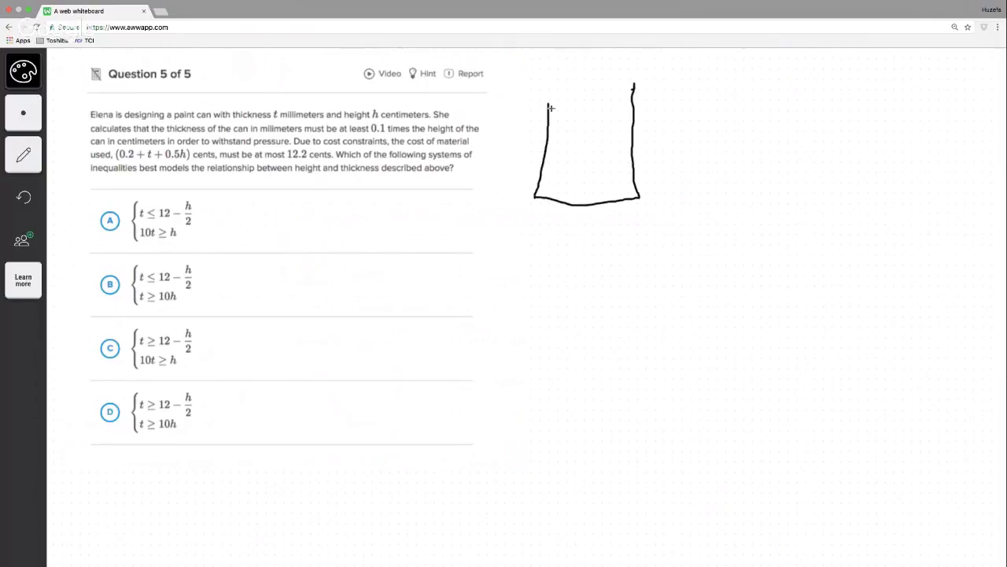
{"action": "mouse_move", "coordinate": [548, 104]}
{"action": "left_mouse_down"}
{"action": "mouse_move", "coordinate": [577, 92]}
{"action": "mouse_move", "coordinate": [639, 93]}
{"action": "left_mouse_up"}
{"action": "left_click_drag", "start_coordinate": [543, 82], "coordinate": [650, 86]}
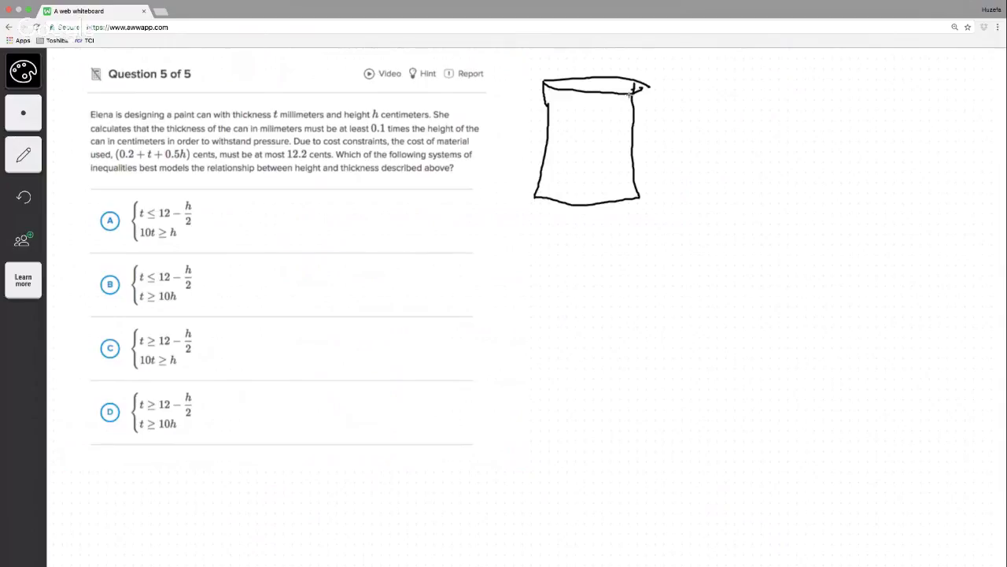
{"action": "mouse_move", "coordinate": [632, 93]}
{"action": "left_mouse_down"}
{"action": "mouse_move", "coordinate": [682, 85]}
{"action": "mouse_move", "coordinate": [680, 77]}
{"action": "left_mouse_up"}
{"action": "left_click_drag", "start_coordinate": [539, 79], "coordinate": [521, 198]}
{"action": "left_click_drag", "start_coordinate": [498, 132], "coordinate": [513, 157]}
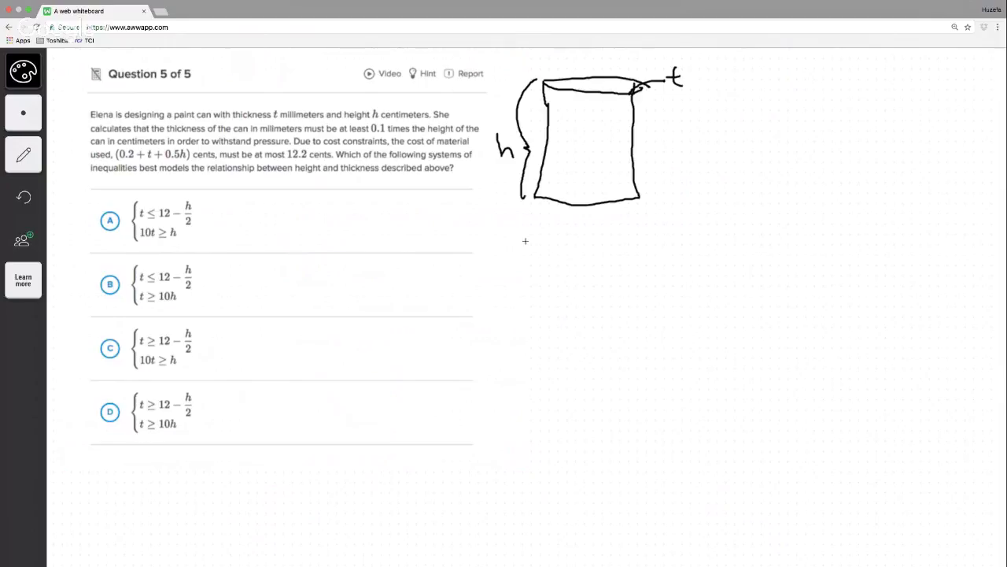
Step: Write the inequality t ≥ .1h below the can
{"action": "mouse_move", "coordinate": [526, 229]}
{"action": "left_mouse_down"}
{"action": "mouse_move", "coordinate": [537, 258]}
{"action": "mouse_move", "coordinate": [535, 239]}
{"action": "mouse_move", "coordinate": [587, 257]}
{"action": "left_mouse_up"}
{"action": "left_click_drag", "start_coordinate": [624, 230], "coordinate": [624, 256]}
{"action": "left_click_drag", "start_coordinate": [638, 230], "coordinate": [650, 259]}
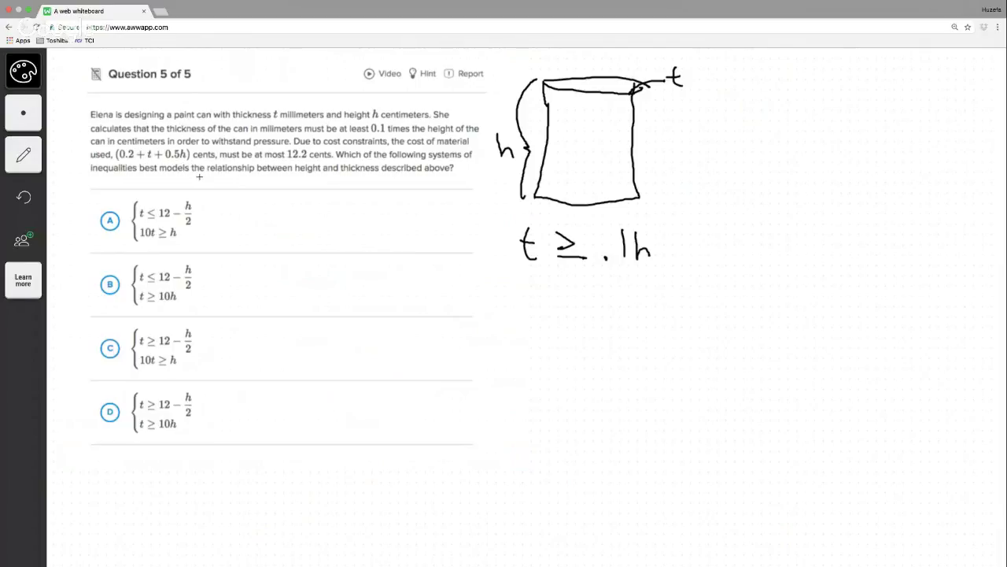
Step: Handwrite .2 + t + .5h followed by ≤ 12.2 beneath t ≥ .1h
{"action": "left_click", "coordinate": [547, 315]}
{"action": "left_click_drag", "start_coordinate": [560, 300], "coordinate": [582, 315]}
{"action": "left_click_drag", "start_coordinate": [580, 304], "coordinate": [644, 313]}
{"action": "left_click_drag", "start_coordinate": [638, 307], "coordinate": [673, 315]}
{"action": "left_click", "coordinate": [661, 314]}
{"action": "left_click_drag", "start_coordinate": [681, 296], "coordinate": [713, 315]}
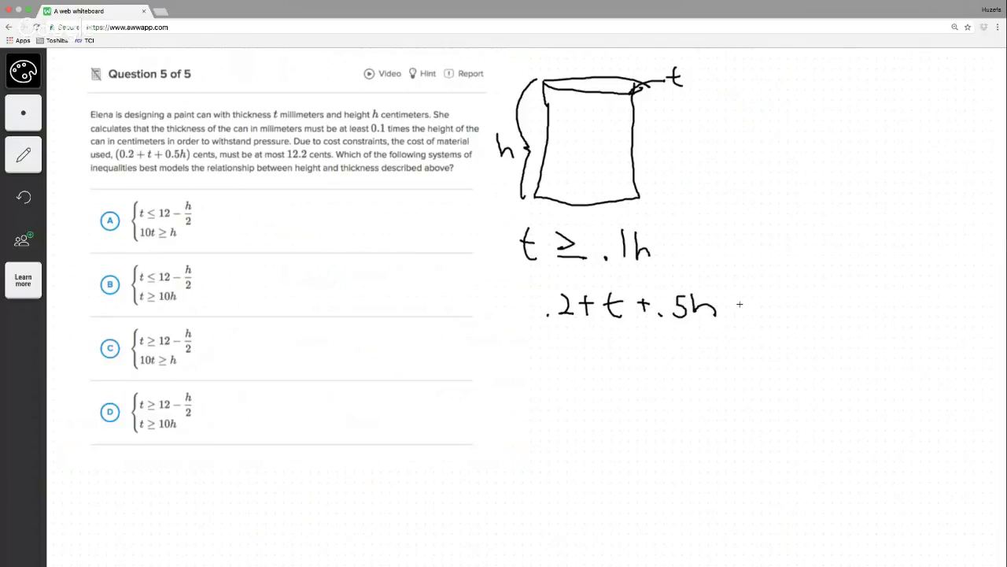
{"action": "mouse_move", "coordinate": [750, 299]}
{"action": "left_mouse_down"}
{"action": "mouse_move", "coordinate": [731, 316]}
{"action": "mouse_move", "coordinate": [754, 318]}
{"action": "left_mouse_up"}
{"action": "left_click_drag", "start_coordinate": [769, 288], "coordinate": [769, 320]}
{"action": "mouse_move", "coordinate": [779, 296]}
{"action": "left_mouse_down"}
{"action": "mouse_move", "coordinate": [793, 320]}
{"action": "mouse_move", "coordinate": [824, 322]}
{"action": "left_mouse_up"}
{"action": "left_click", "coordinate": [797, 319]}
Step: Bracket t ≥ .1h, multiply it by 10, and draw an arrow downward
{"action": "left_click_drag", "start_coordinate": [625, 253], "coordinate": [622, 263]}
{"action": "left_click_drag", "start_coordinate": [521, 224], "coordinate": [525, 264]}
{"action": "left_click_drag", "start_coordinate": [645, 218], "coordinate": [653, 262]}
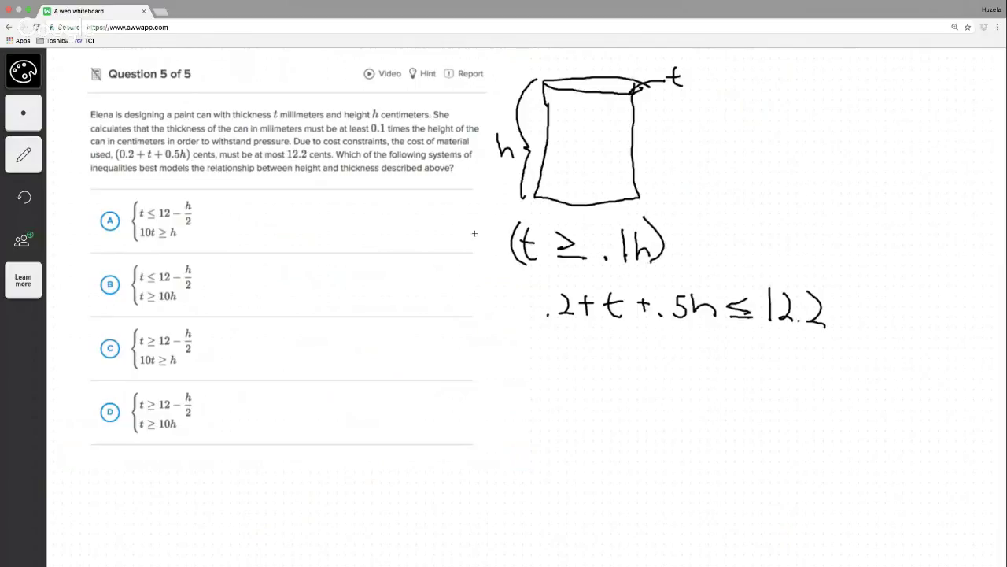
{"action": "mouse_move", "coordinate": [482, 227]}
{"action": "left_mouse_down"}
{"action": "mouse_move", "coordinate": [481, 254]}
{"action": "mouse_move", "coordinate": [504, 229]}
{"action": "left_mouse_up"}
{"action": "left_click_drag", "start_coordinate": [514, 268], "coordinate": [530, 407]}
Step: Write 10t ≥ h at the arrow's tip and cross out choices D and B
{"action": "mouse_move", "coordinate": [543, 389]}
{"action": "left_mouse_down"}
{"action": "mouse_move", "coordinate": [536, 396]}
{"action": "mouse_move", "coordinate": [544, 388]}
{"action": "mouse_move", "coordinate": [562, 410]}
{"action": "left_mouse_up"}
{"action": "mouse_move", "coordinate": [549, 395]}
{"action": "left_mouse_down"}
{"action": "mouse_move", "coordinate": [603, 394]}
{"action": "mouse_move", "coordinate": [584, 402]}
{"action": "left_mouse_up"}
{"action": "left_click_drag", "start_coordinate": [582, 409], "coordinate": [607, 408]}
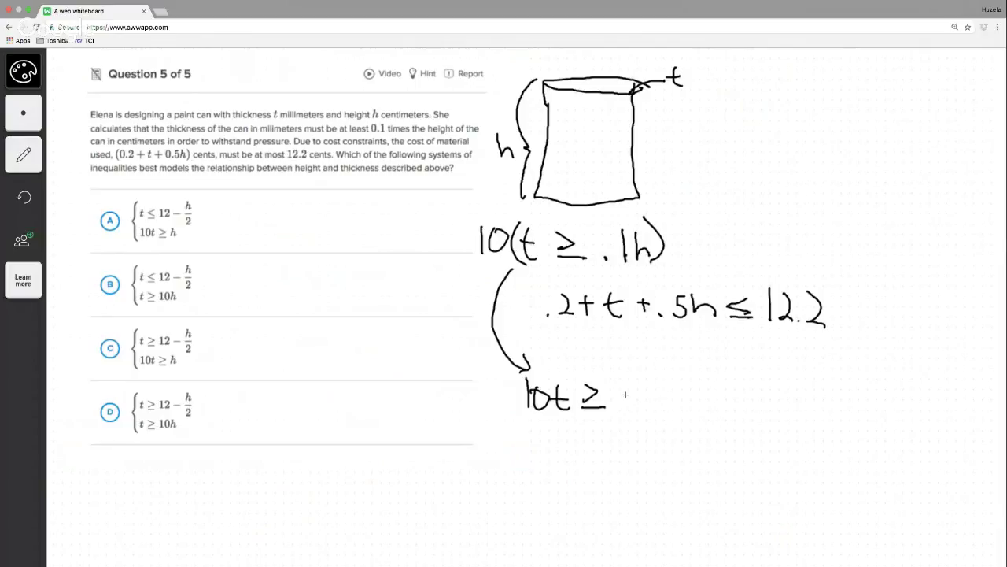
{"action": "left_click_drag", "start_coordinate": [627, 379], "coordinate": [650, 422]}
{"action": "left_click_drag", "start_coordinate": [608, 410], "coordinate": [608, 409]}
{"action": "left_click_drag", "start_coordinate": [94, 417], "coordinate": [157, 401]}
{"action": "left_click_drag", "start_coordinate": [87, 290], "coordinate": [167, 273]}
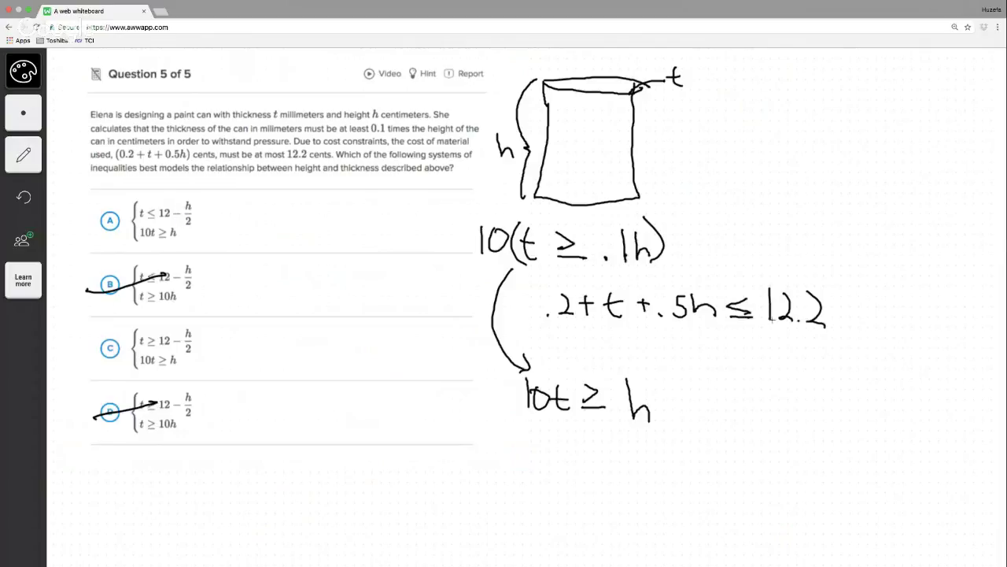
Step: Subtract .2 under .2 and 12.2, cancel them, and carry t + .5h ≤ 12 up top right
{"action": "left_click", "coordinate": [551, 337]}
{"action": "left_click_drag", "start_coordinate": [561, 329], "coordinate": [577, 339]}
{"action": "left_click_drag", "start_coordinate": [775, 340], "coordinate": [824, 352]}
{"action": "left_click_drag", "start_coordinate": [539, 288], "coordinate": [587, 345]}
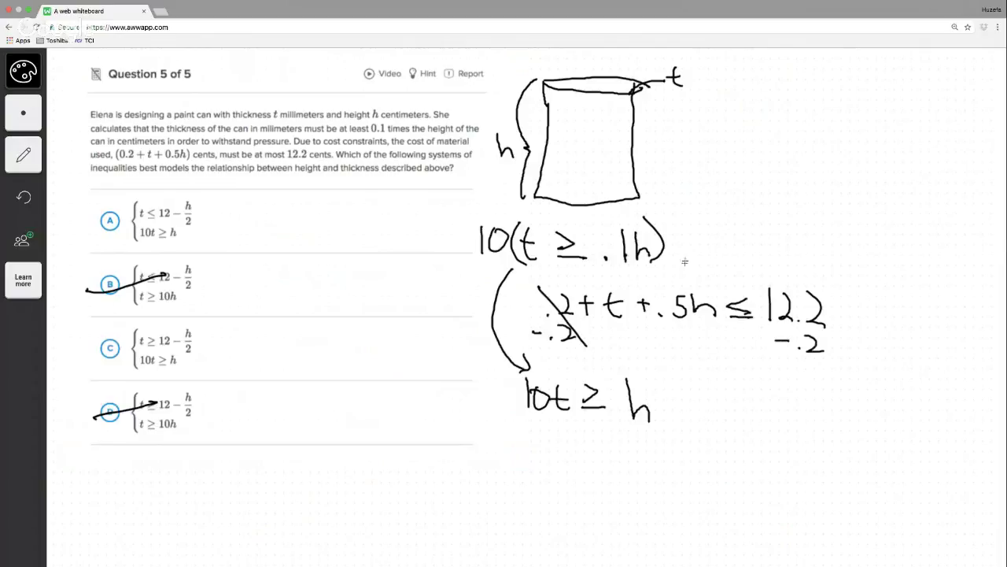
{"action": "mouse_move", "coordinate": [678, 270]}
{"action": "left_mouse_down"}
{"action": "mouse_move", "coordinate": [685, 140]}
{"action": "mouse_move", "coordinate": [728, 112]}
{"action": "mouse_move", "coordinate": [741, 125]}
{"action": "left_mouse_up"}
{"action": "left_click_drag", "start_coordinate": [735, 118], "coordinate": [873, 135]}
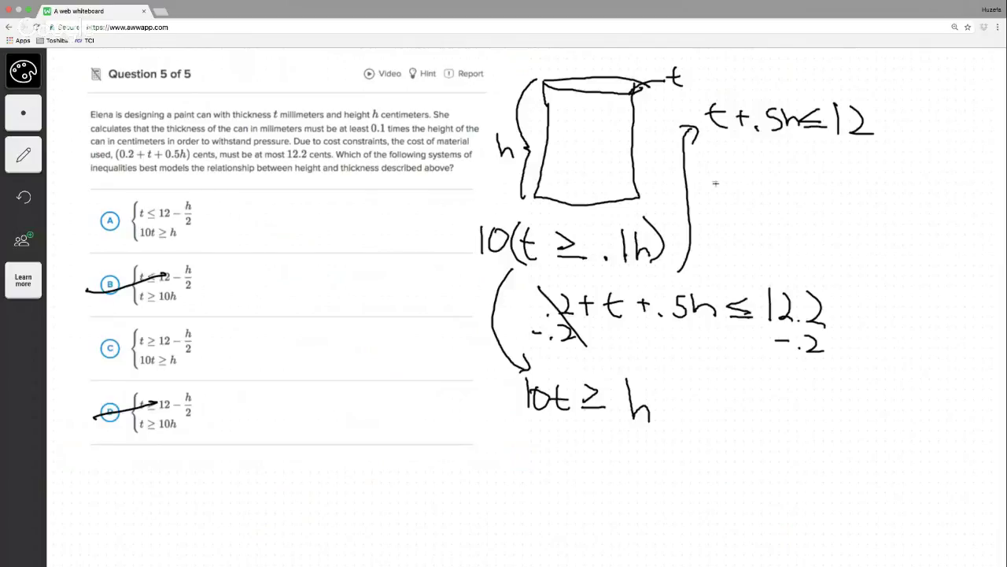
Step: Subtract .5h from both sides of the cost inequality to get t ≤ 12 − .5h
{"action": "left_click", "coordinate": [761, 154]}
{"action": "left_click_drag", "start_coordinate": [741, 150], "coordinate": [883, 161]}
{"action": "left_click", "coordinate": [846, 158]}
{"action": "left_click_drag", "start_coordinate": [760, 99], "coordinate": [810, 170]}
{"action": "mouse_move", "coordinate": [720, 176]}
{"action": "left_mouse_down"}
{"action": "mouse_move", "coordinate": [725, 206]}
{"action": "mouse_move", "coordinate": [728, 189]}
{"action": "mouse_move", "coordinate": [762, 198]}
{"action": "mouse_move", "coordinate": [740, 204]}
{"action": "left_mouse_up"}
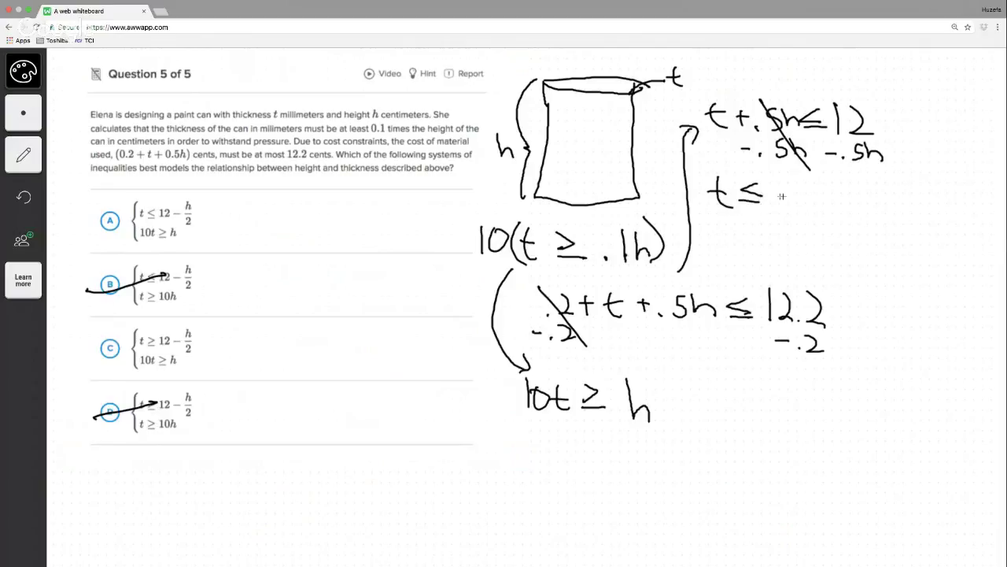
{"action": "left_click_drag", "start_coordinate": [778, 181], "coordinate": [778, 204]}
{"action": "mouse_move", "coordinate": [785, 187]}
{"action": "left_mouse_down"}
{"action": "mouse_move", "coordinate": [803, 203]}
{"action": "mouse_move", "coordinate": [835, 190]}
{"action": "mouse_move", "coordinate": [857, 199]}
{"action": "left_mouse_up"}
{"action": "left_click", "coordinate": [841, 198]}
{"action": "left_click_drag", "start_coordinate": [877, 175], "coordinate": [893, 200]}
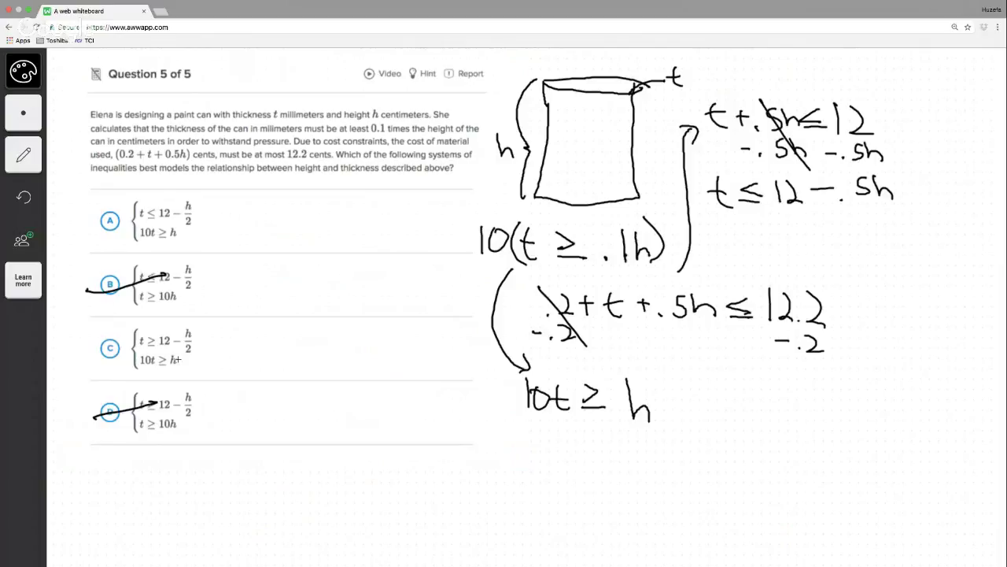
Step: Cross out answer choice C and undo the stray mark on choice A
{"action": "left_click_drag", "start_coordinate": [94, 356], "coordinate": [161, 333]}
{"action": "left_click_drag", "start_coordinate": [163, 234], "coordinate": [168, 229]}
{"action": "key", "text": "ctrl+z"}
Step: Rewrite the result as t ≤ 12 − h/2 and fill in choice A as the answer
{"action": "mouse_move", "coordinate": [859, 222]}
{"action": "left_mouse_down"}
{"action": "mouse_move", "coordinate": [870, 252]}
{"action": "mouse_move", "coordinate": [837, 233]}
{"action": "left_mouse_up"}
{"action": "mouse_move", "coordinate": [783, 218]}
{"action": "left_mouse_down"}
{"action": "mouse_move", "coordinate": [784, 243]}
{"action": "mouse_move", "coordinate": [803, 248]}
{"action": "left_mouse_up"}
{"action": "left_click_drag", "start_coordinate": [717, 218], "coordinate": [714, 246]}
{"action": "left_click_drag", "start_coordinate": [709, 230], "coordinate": [784, 242]}
{"action": "left_click_drag", "start_coordinate": [880, 221], "coordinate": [897, 249]}
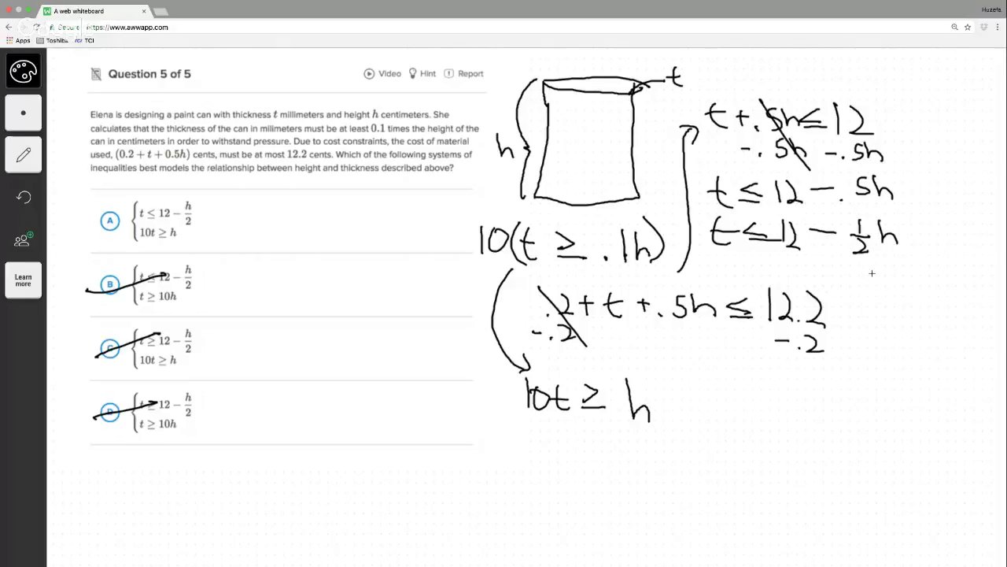
{"action": "mouse_move", "coordinate": [876, 269]}
{"action": "left_mouse_down"}
{"action": "mouse_move", "coordinate": [894, 287]}
{"action": "mouse_move", "coordinate": [891, 305]}
{"action": "left_mouse_up"}
{"action": "left_click_drag", "start_coordinate": [858, 218], "coordinate": [879, 219]}
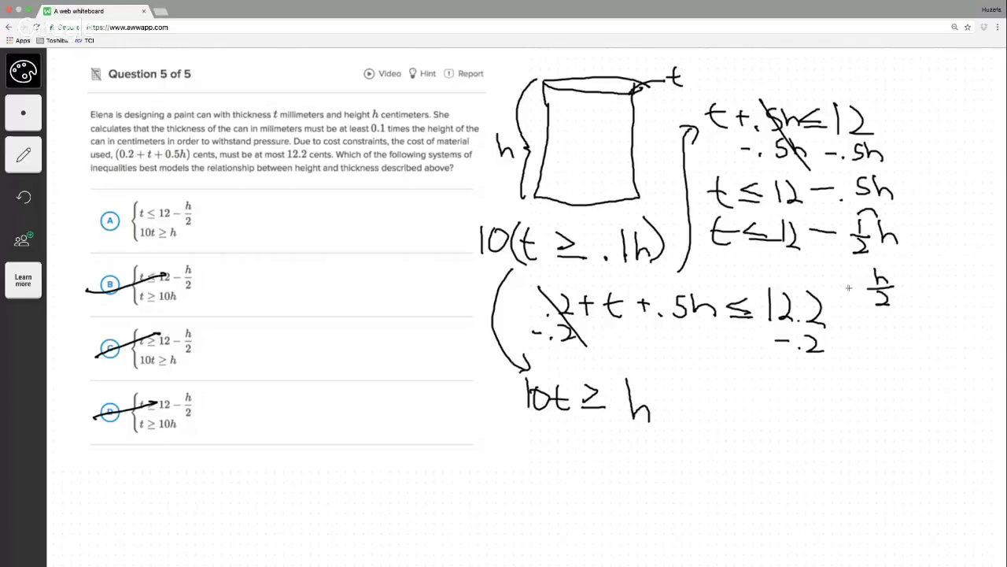
{"action": "mouse_move", "coordinate": [821, 271]}
{"action": "left_mouse_down"}
{"action": "mouse_move", "coordinate": [822, 290]}
{"action": "mouse_move", "coordinate": [852, 283]}
{"action": "left_mouse_up"}
{"action": "mouse_move", "coordinate": [777, 260]}
{"action": "left_mouse_down"}
{"action": "mouse_move", "coordinate": [782, 282]}
{"action": "mouse_move", "coordinate": [790, 272]}
{"action": "mouse_move", "coordinate": [810, 283]}
{"action": "mouse_move", "coordinate": [775, 260]}
{"action": "left_mouse_up"}
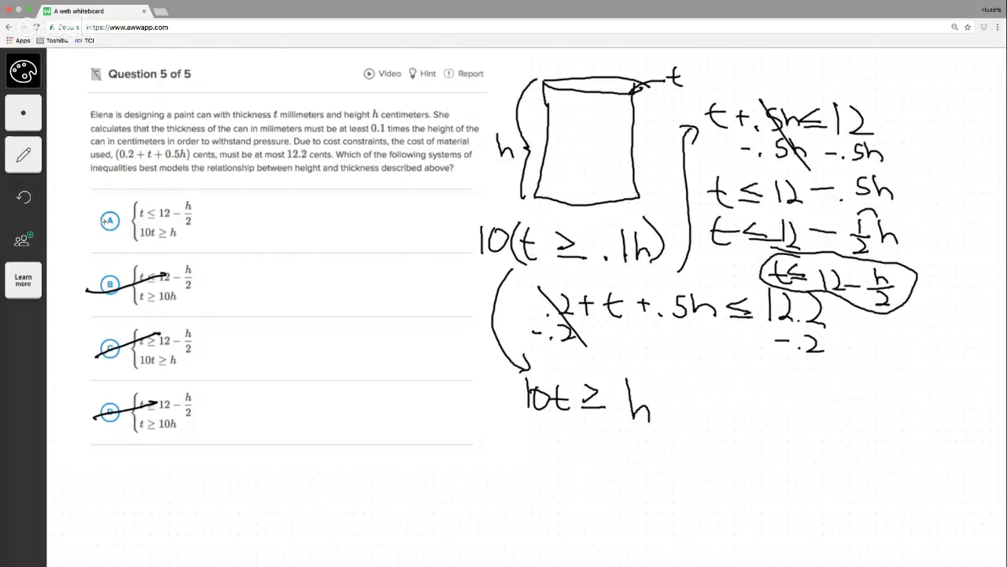
{"action": "left_click_drag", "start_coordinate": [104, 221], "coordinate": [114, 220]}
{"action": "key", "text": "ctrl+Left"}
Step: Submit choice A, get it marked Correct, and review the explanation deriving t ≤ 12 − h/2 and 10t ≥ h
{"action": "key", "text": "ctrl+Right"}
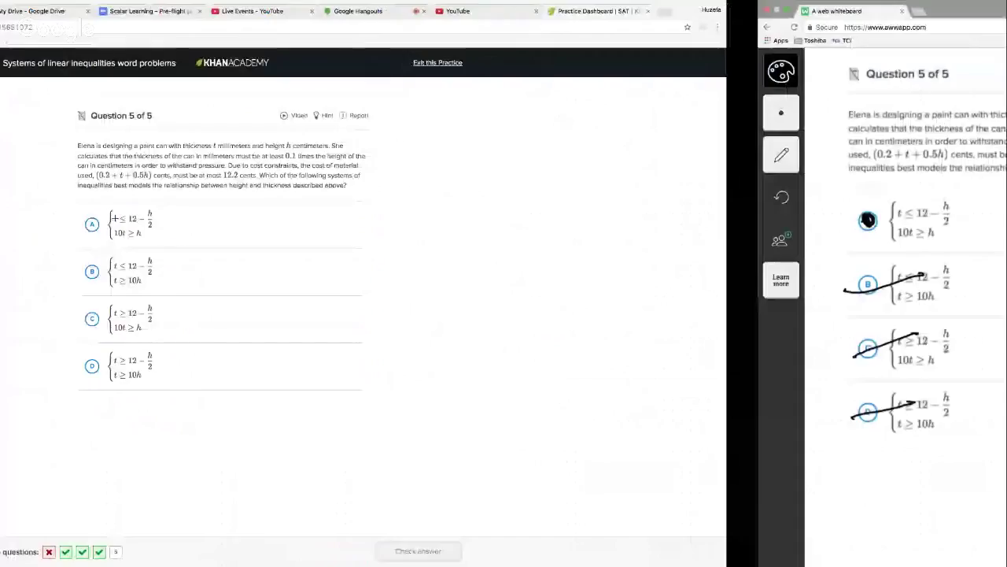
{"action": "key", "text": "ctrl+Left"}
{"action": "left_click", "coordinate": [368, 226]}
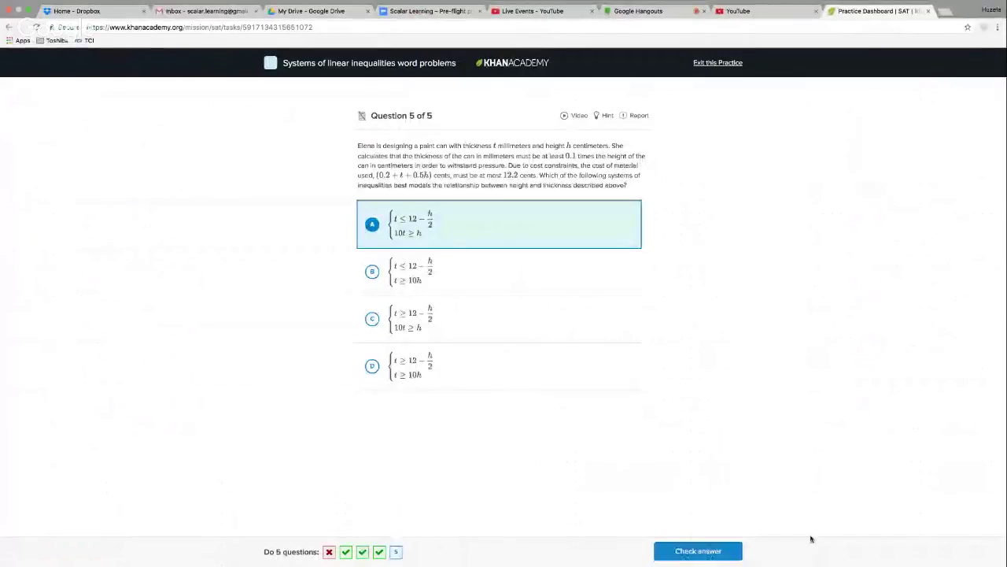
{"action": "left_click", "coordinate": [695, 550]}
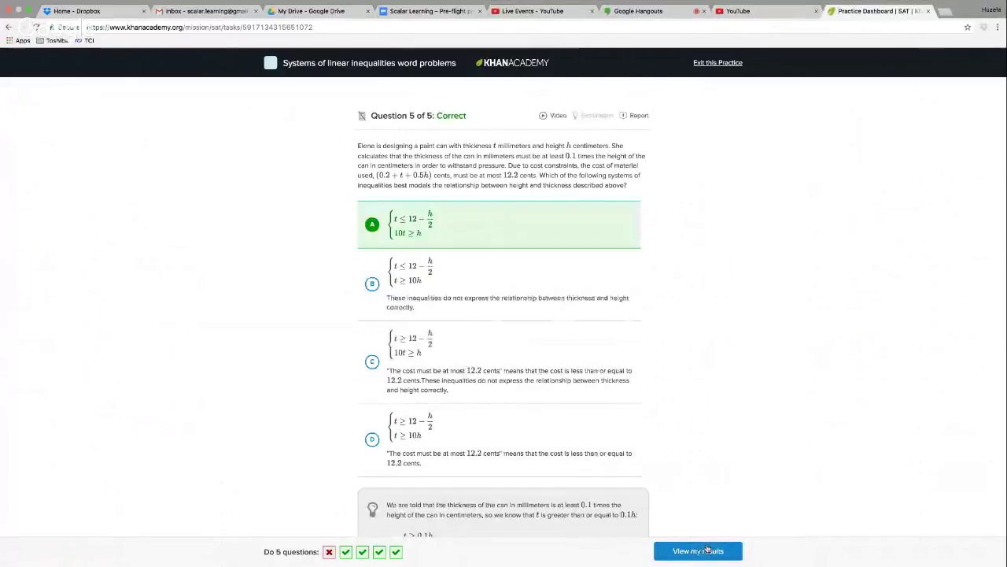
{"action": "scroll", "coordinate": [618, 447], "scroll_direction": "down", "scroll_amount": 3}
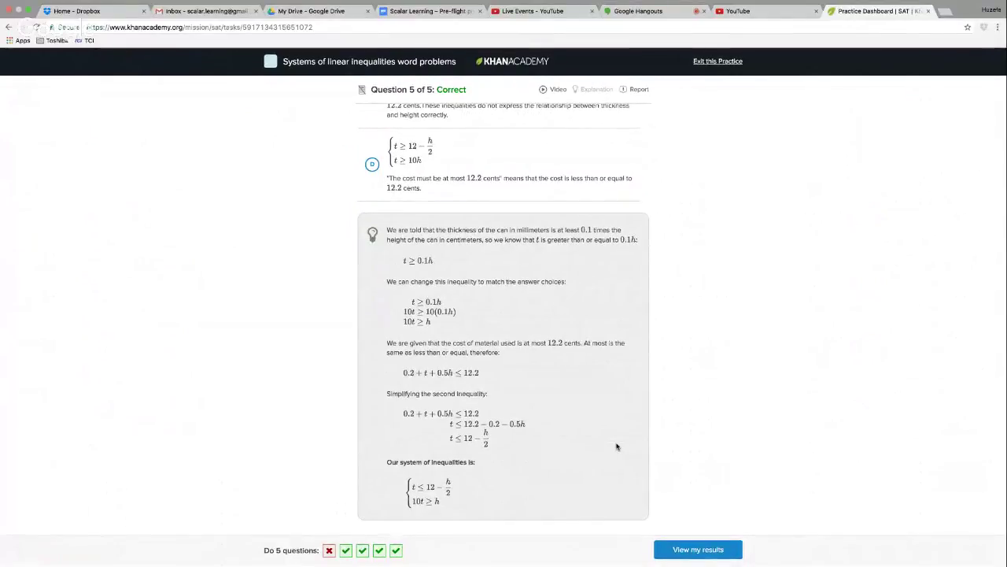
{"action": "scroll", "coordinate": [616, 446], "scroll_direction": "up", "scroll_amount": 1}
{"action": "scroll", "coordinate": [617, 446], "scroll_direction": "up", "scroll_amount": 3}
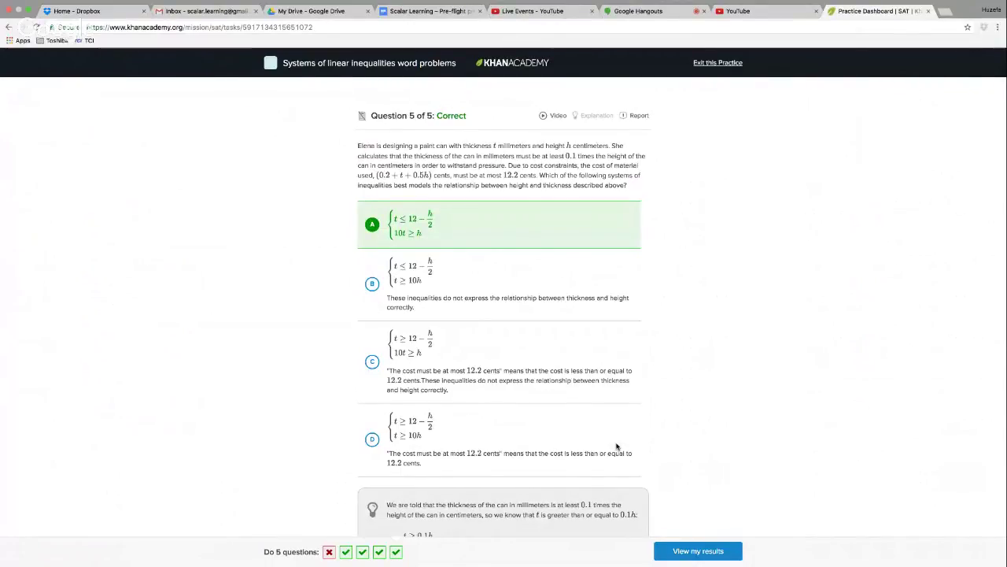
Step: Take the browser out of full screen and show the Google Hangouts live broadcast tab
{"action": "key", "text": "ctrl+Left"}
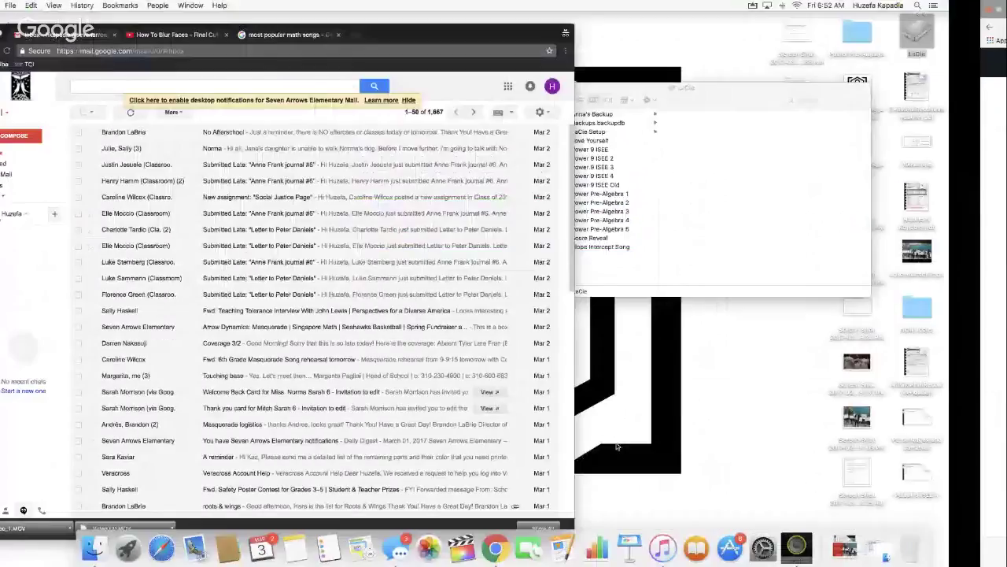
{"action": "key", "text": "ctrl+Right"}
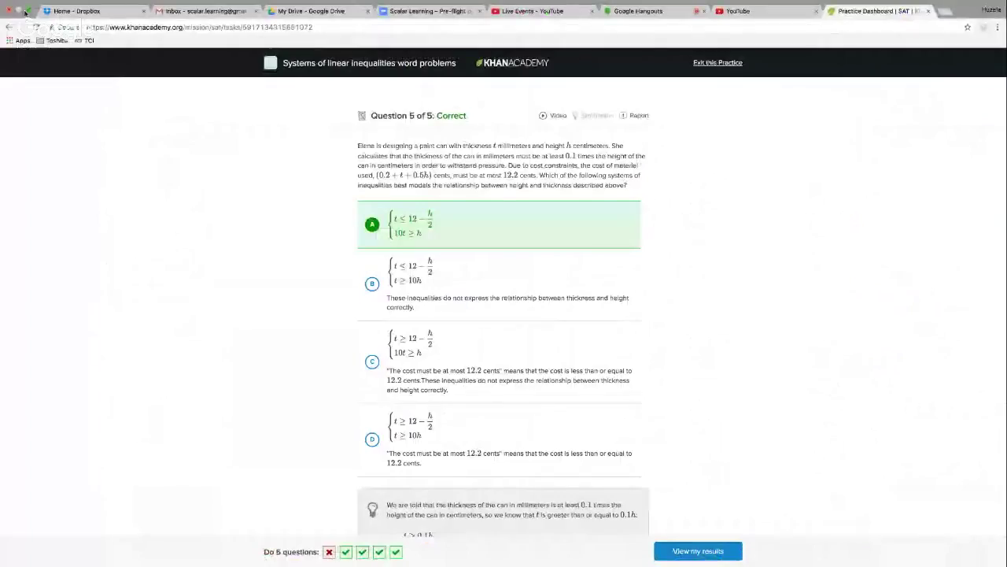
{"action": "left_click", "coordinate": [28, 10]}
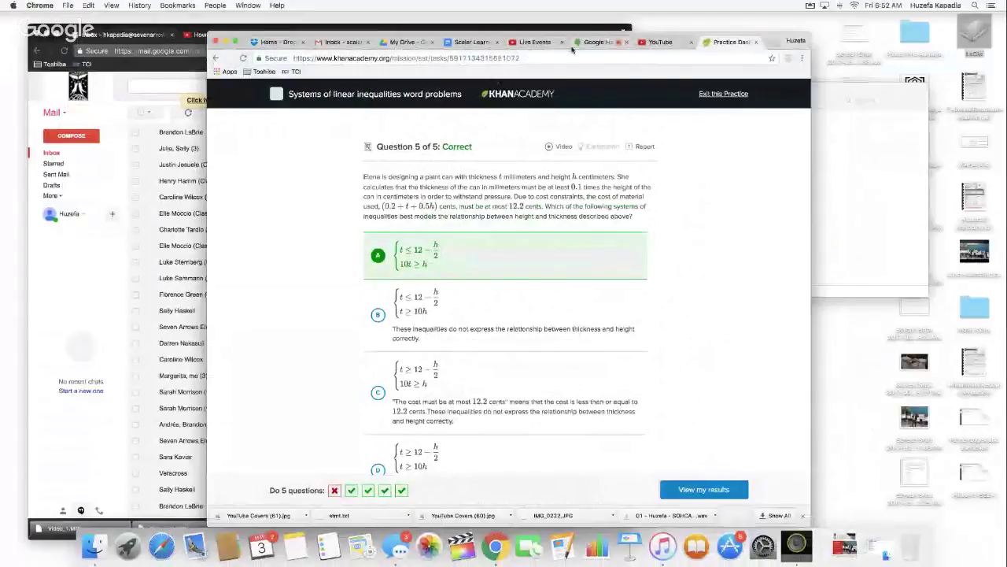
{"action": "left_click", "coordinate": [618, 44]}
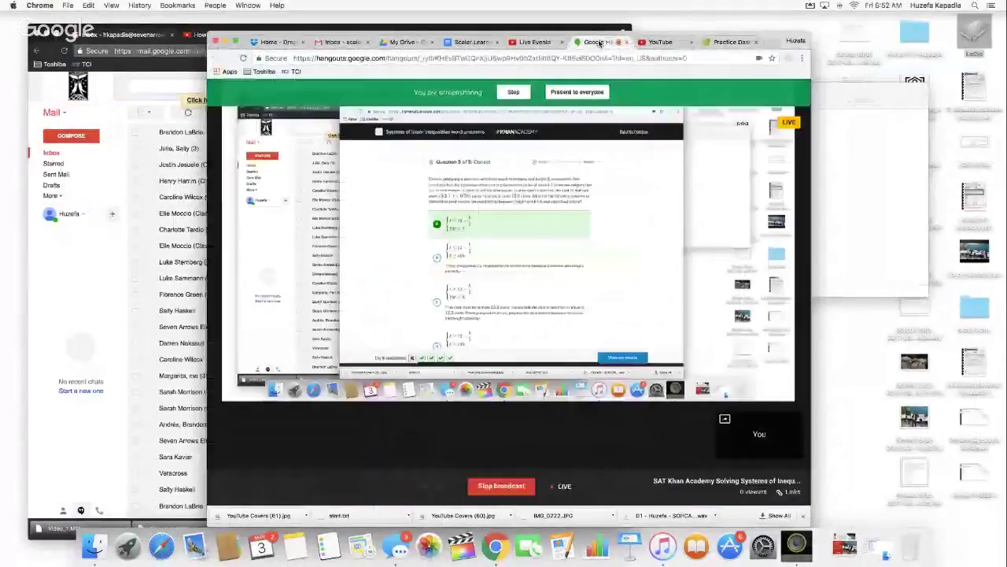